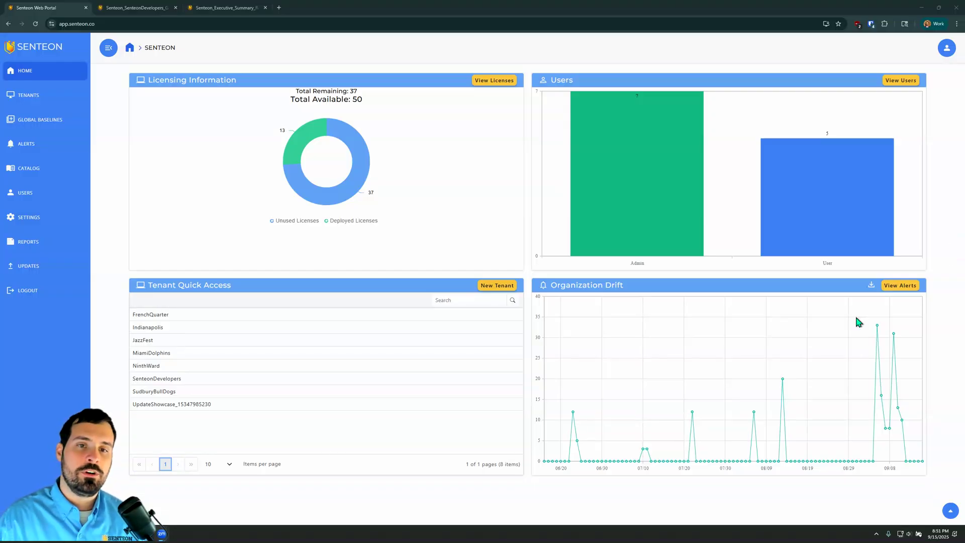
Step: Open the default baseline primer decisions for the Windows Workstation Domain Member profile and access its Password Policy Settings
left_click(68, 228)
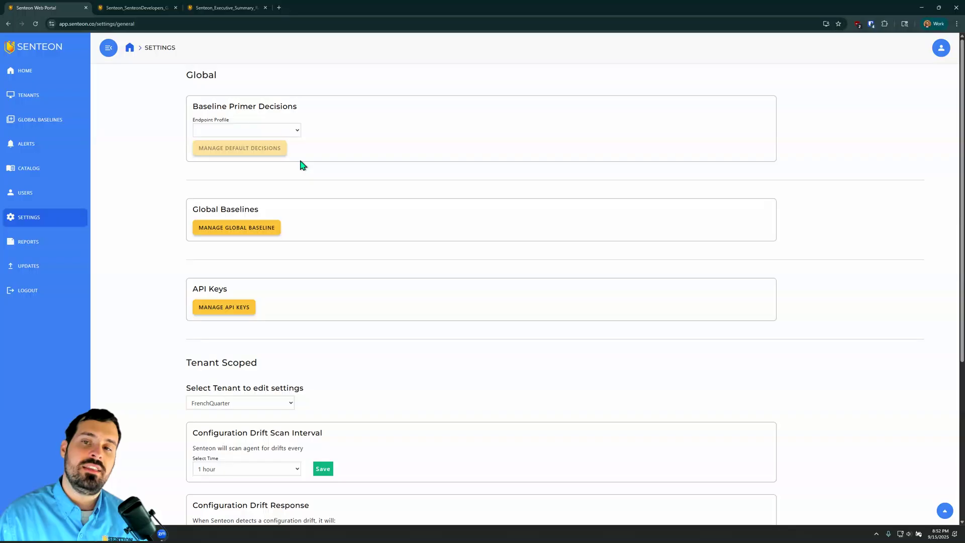
left_click(279, 129)
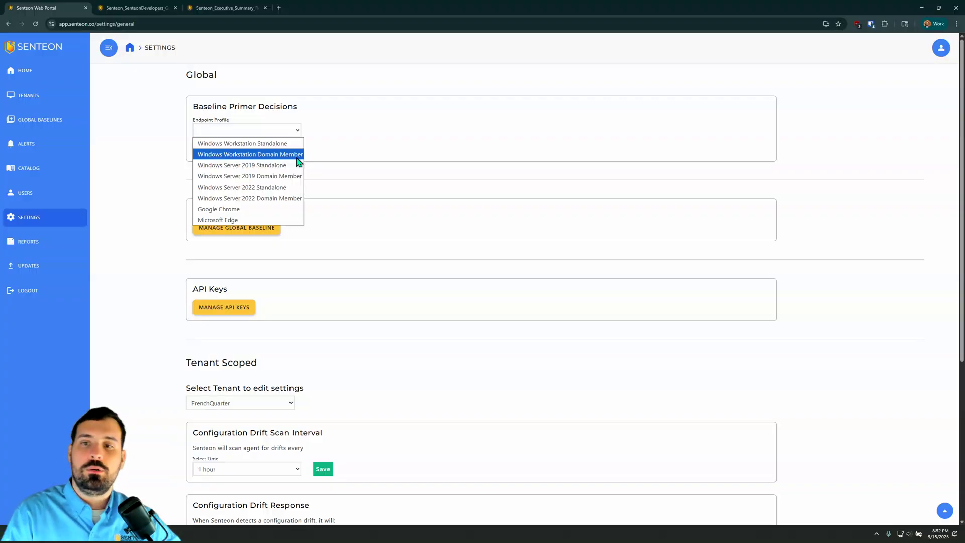
left_click(283, 156)
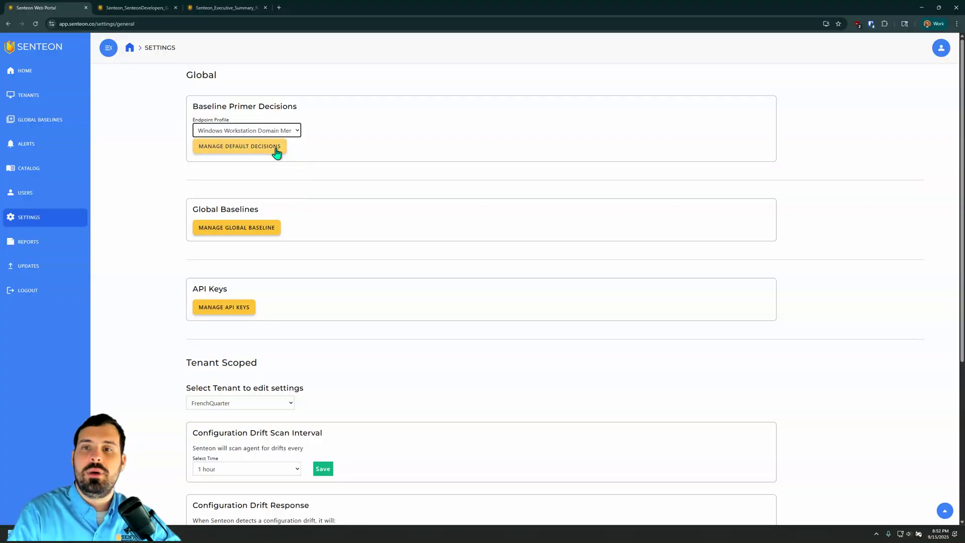
left_click(276, 147)
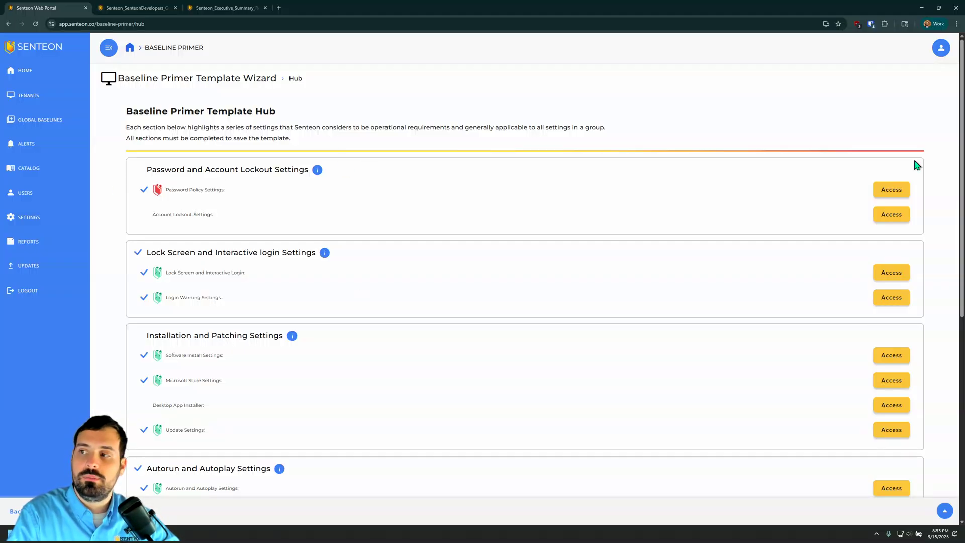
left_click(897, 190)
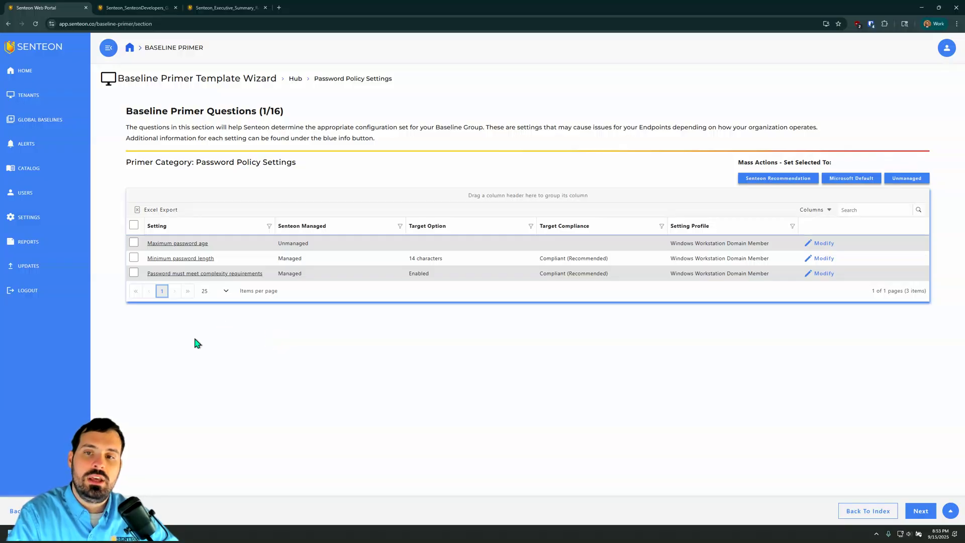
Step: Try the Senteon Recommendation, Microsoft Default and Unmanaged mass actions in turn on all password policy settings
left_click(133, 225)
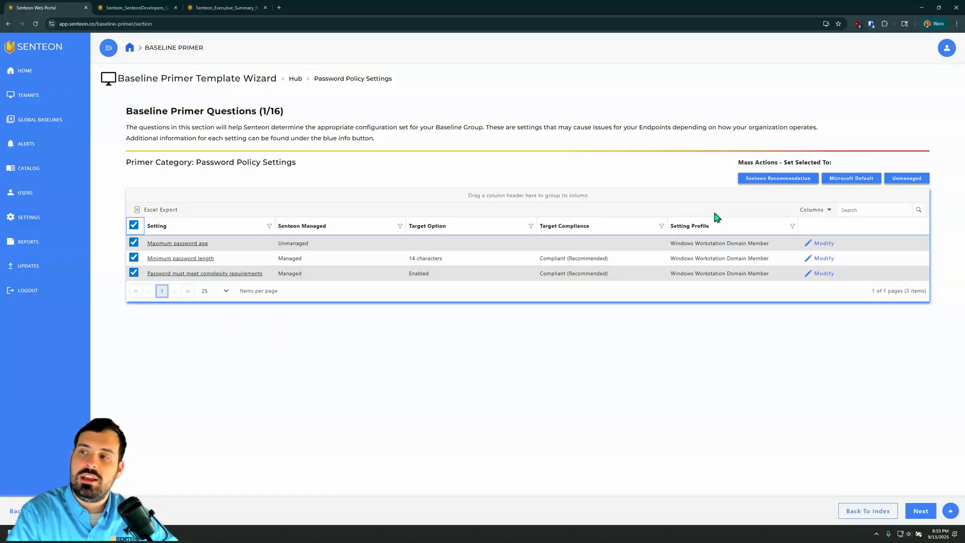
left_click(751, 180)
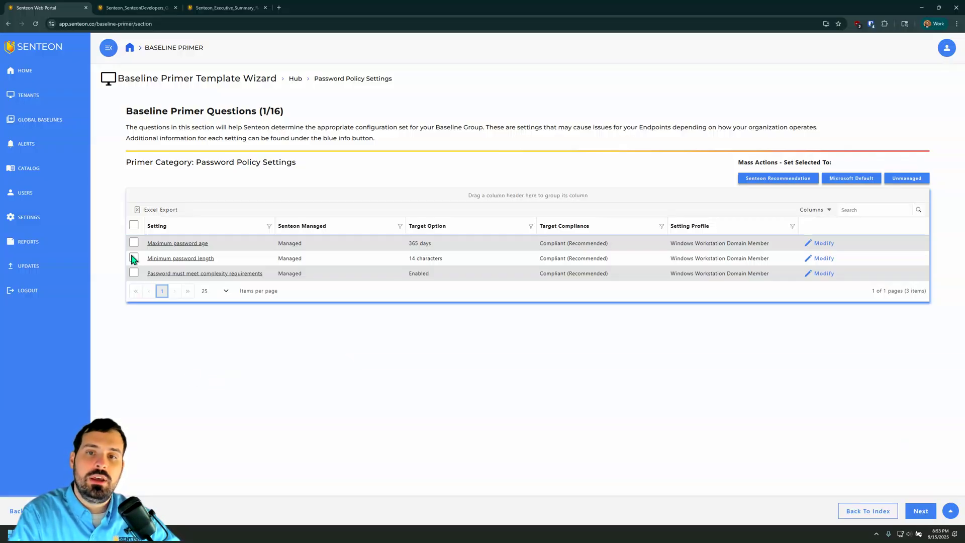
left_click(133, 225)
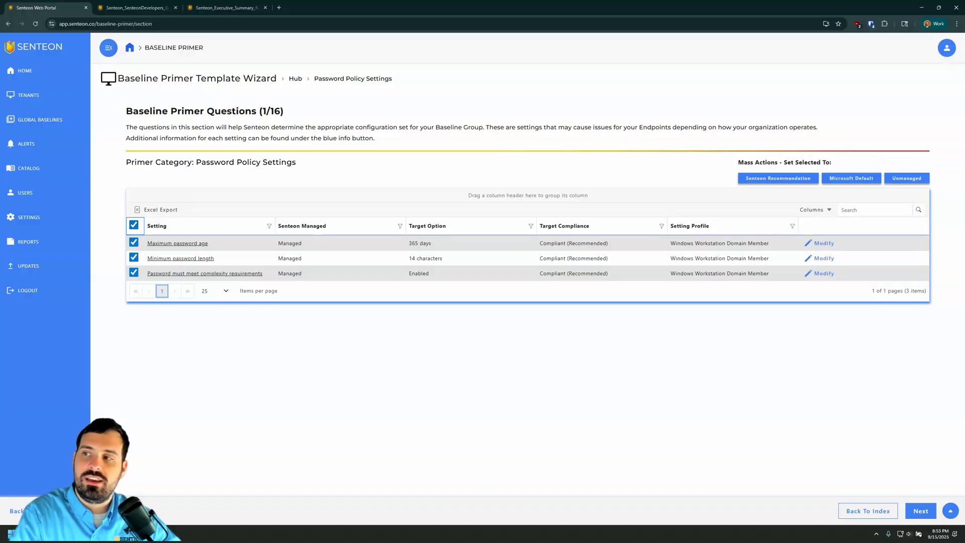
left_click(851, 177)
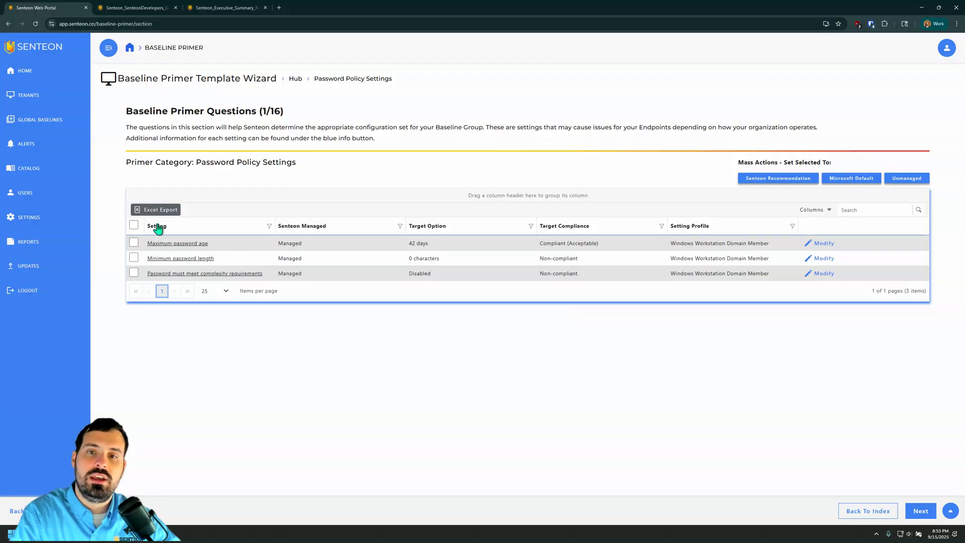
left_click(134, 225)
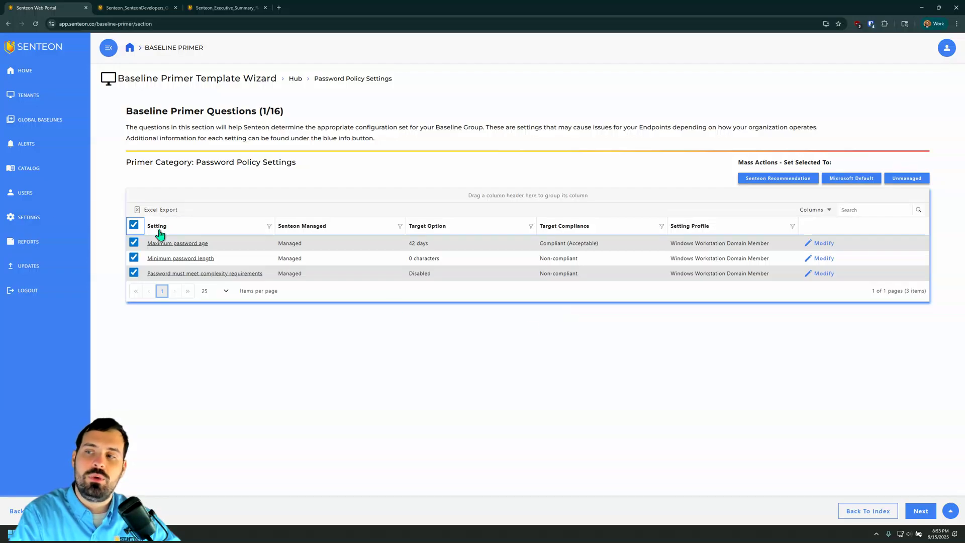
left_click(905, 178)
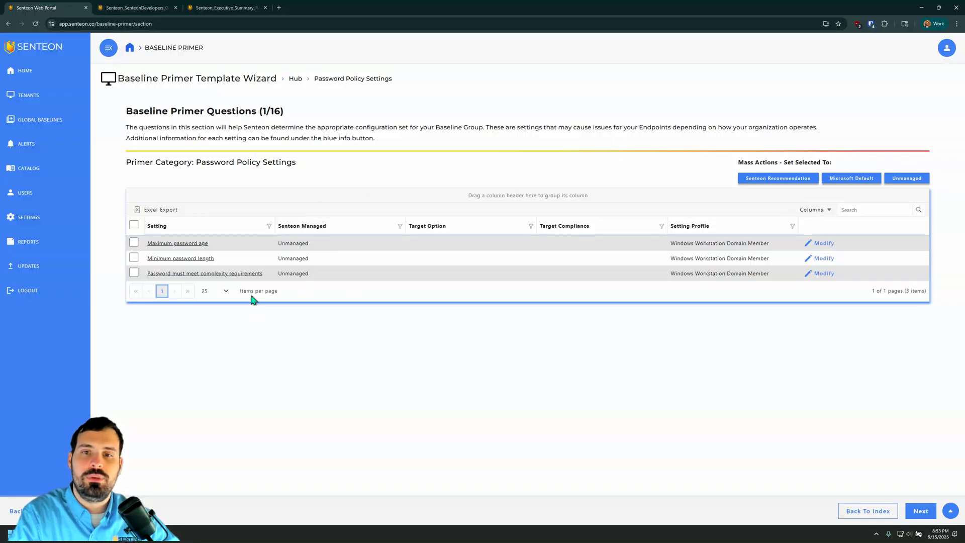
Step: Set all password policy settings to the Senteon Recommendation
left_click(134, 225)
left_click(796, 184)
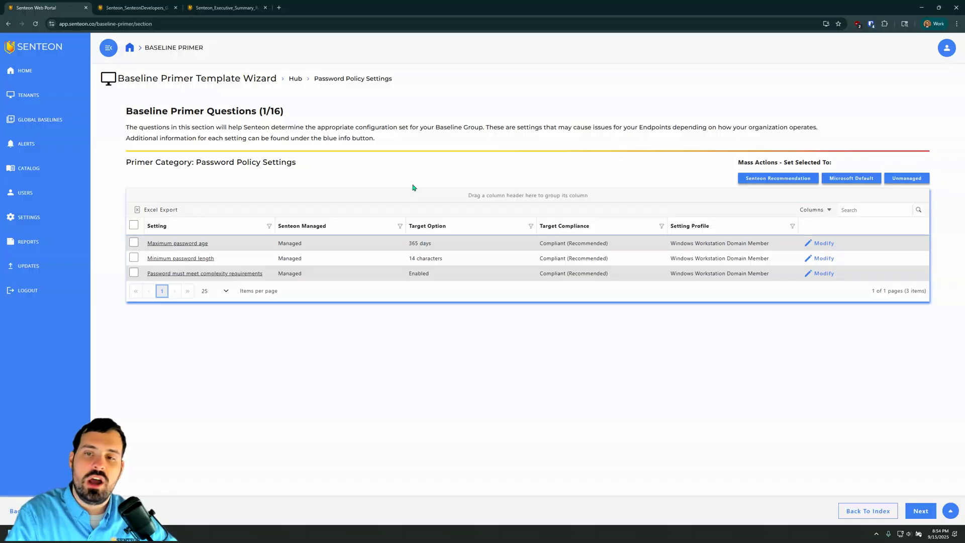
Step: Review the setting information for "Password must meet complexity requirements" and close it
left_click(204, 275)
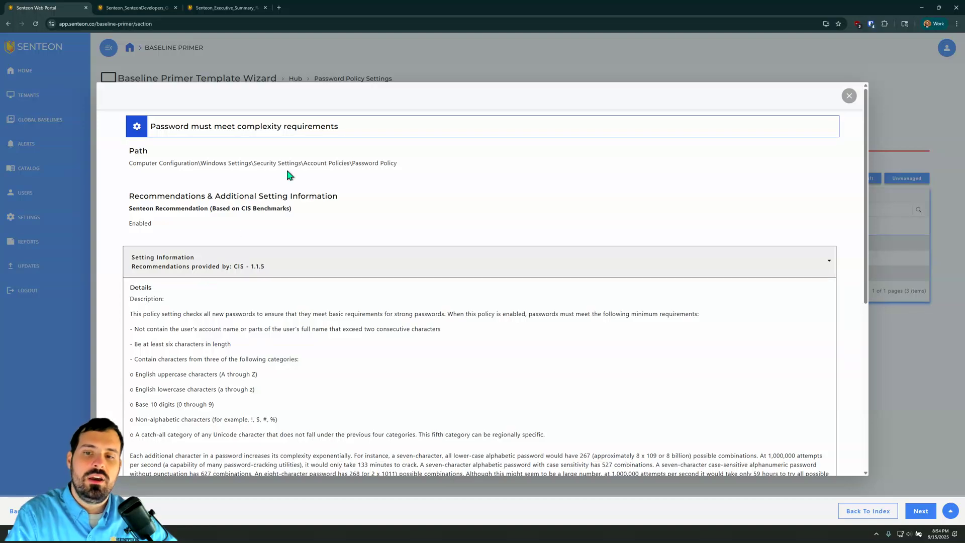
scroll(282, 172, "down", 3)
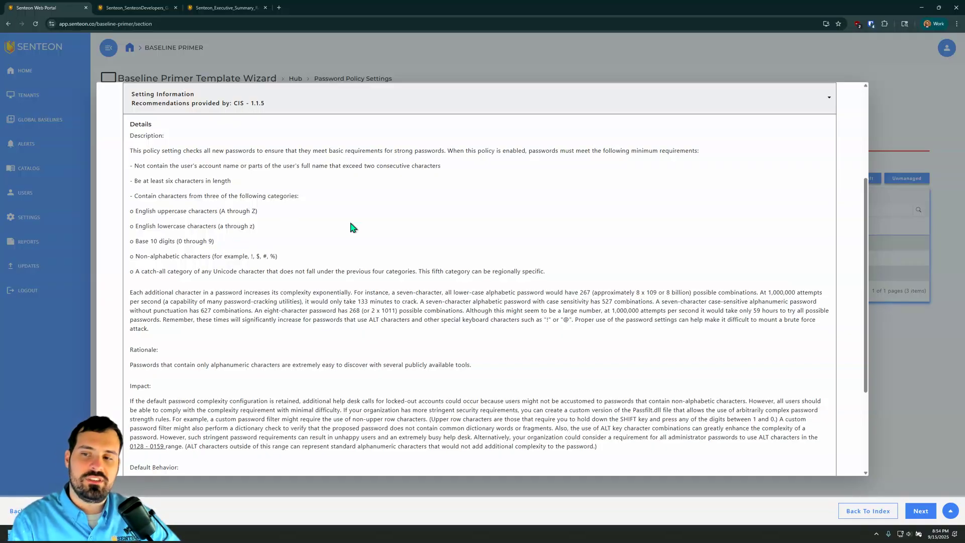
left_click(918, 150)
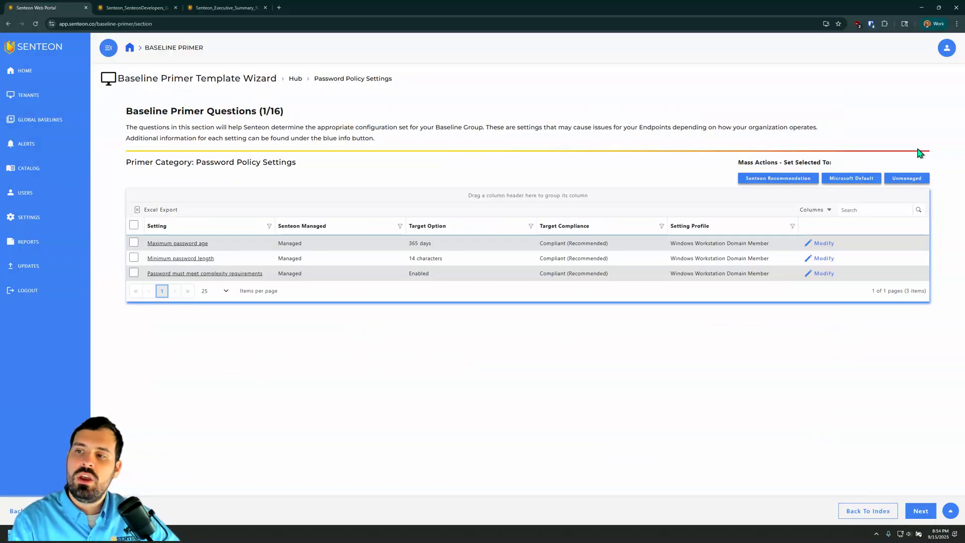
Step: Modify the Minimum password length setting to use a custom option of 10 characters
left_click(825, 258)
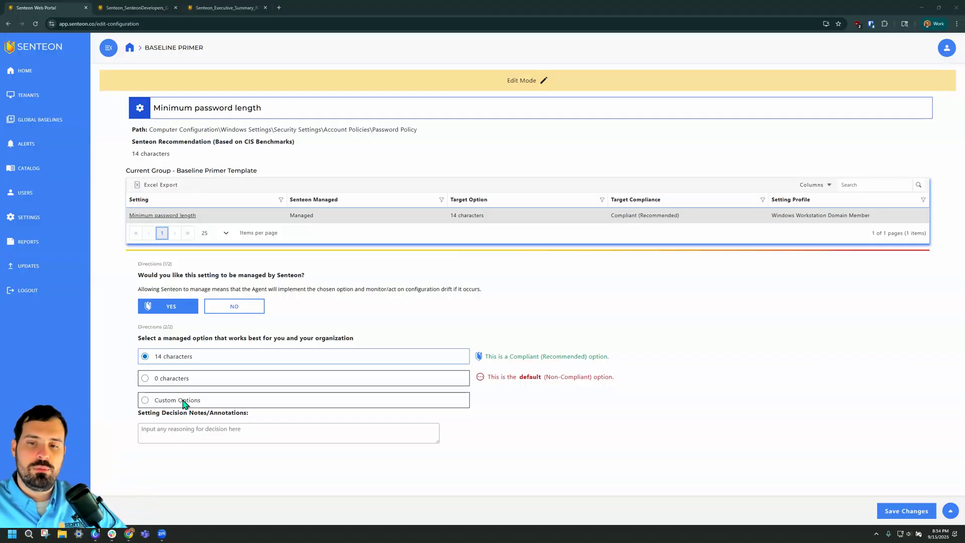
left_click(200, 405)
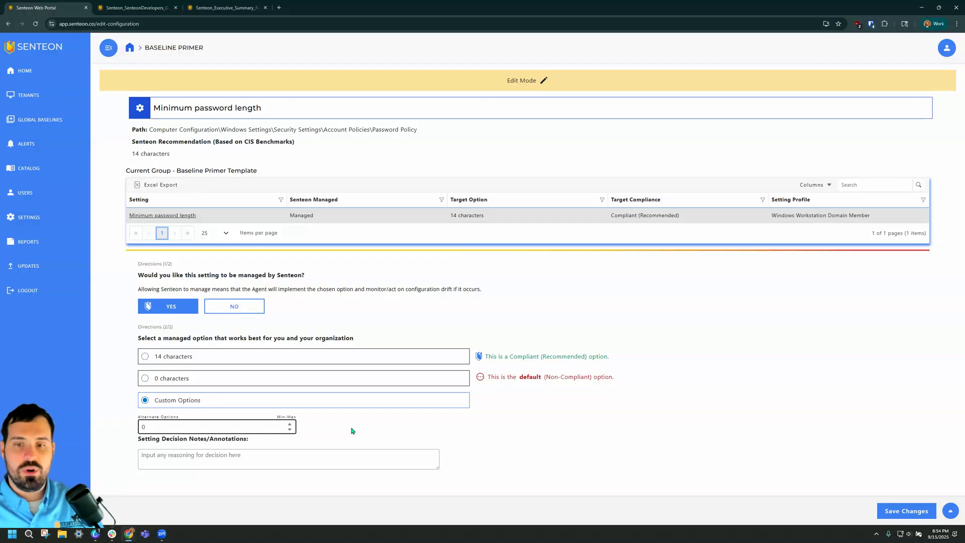
type("10")
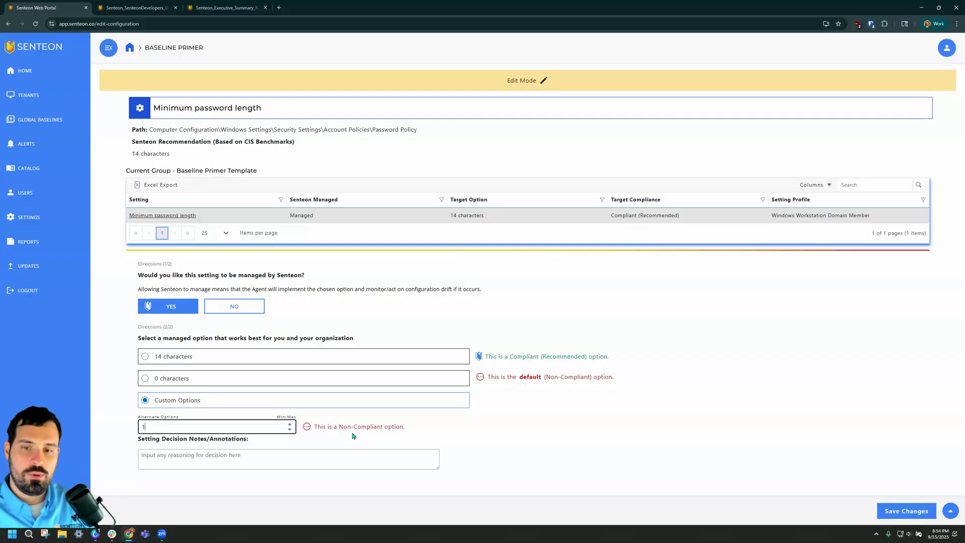
type("8")
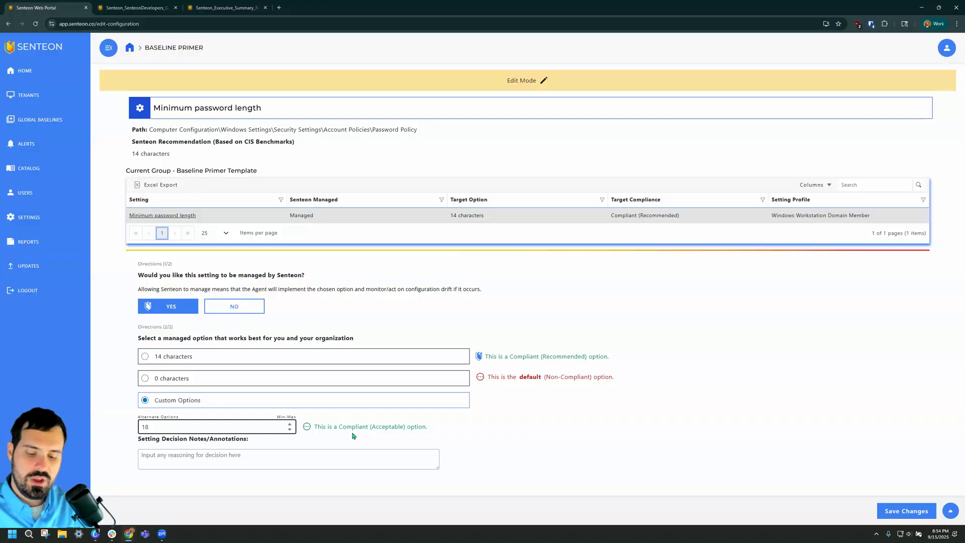
key("BackSpace")
type("0")
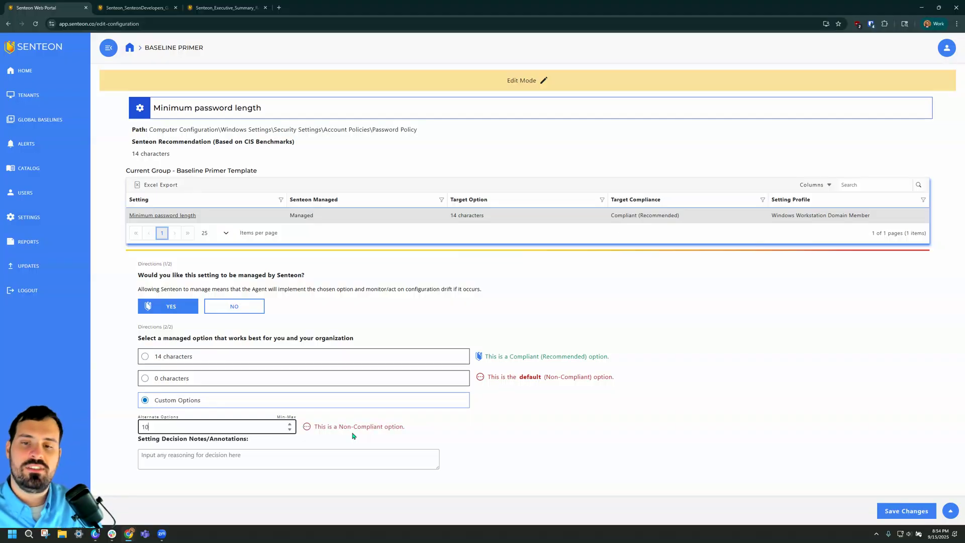
Step: Enter "Reviewer/approver date reason" as the setting's decision note and save the changes
left_click(333, 460)
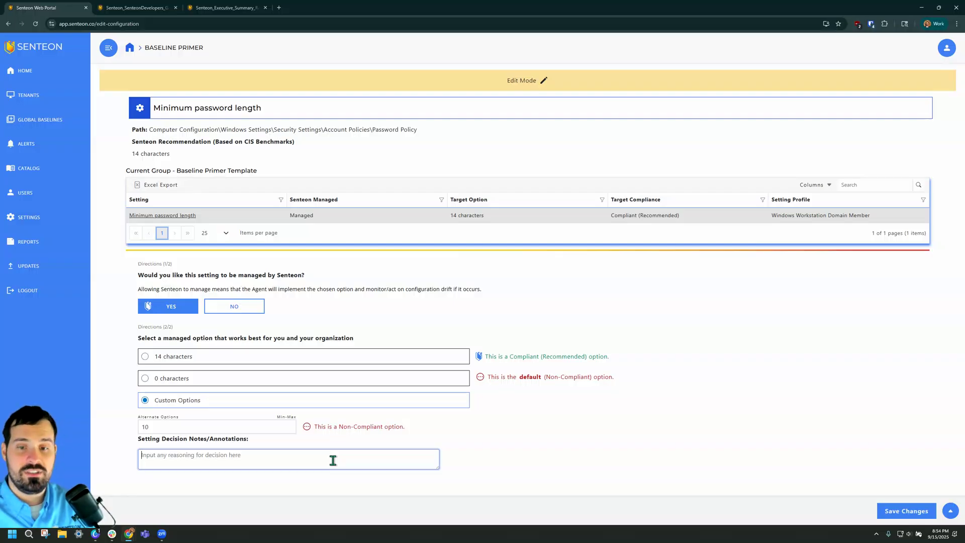
type("Reviewer/appr")
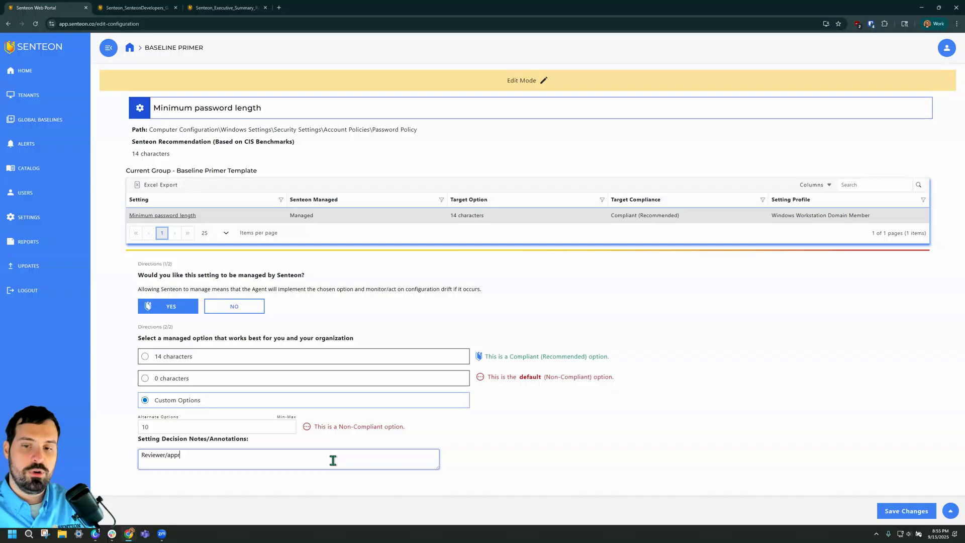
type("over date reason")
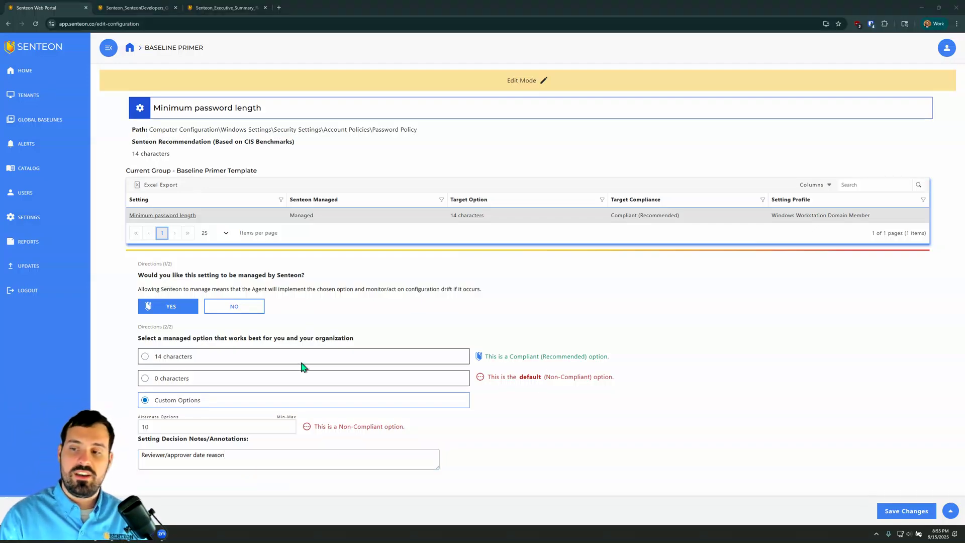
left_click(906, 513)
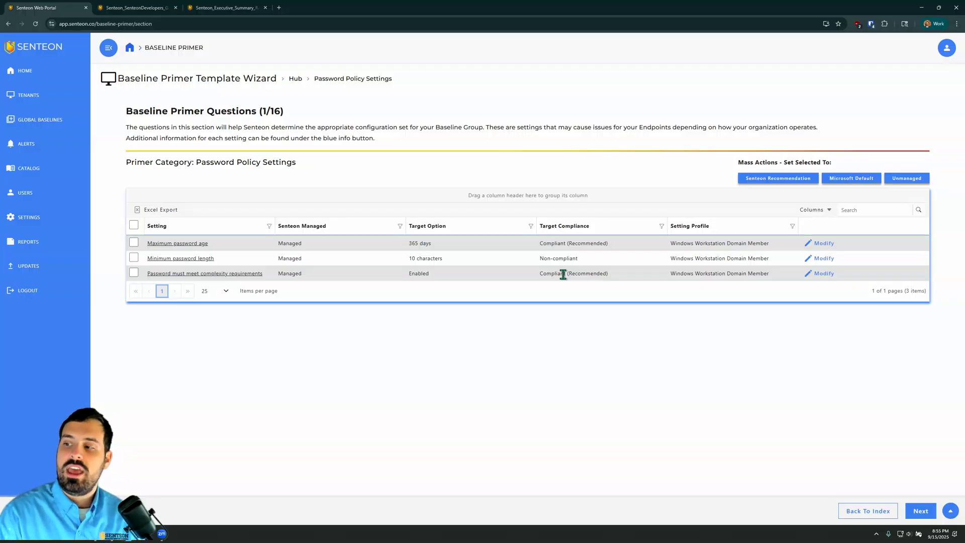
Step: Continue to Account Lockout Settings, set all of its settings to the Senteon Recommendation, and proceed to the following section
left_click(929, 513)
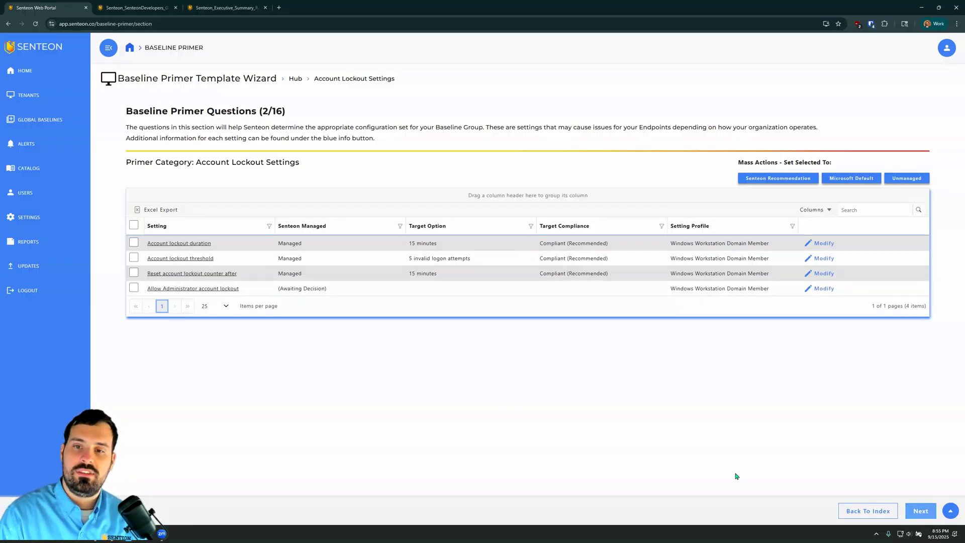
left_click(134, 224)
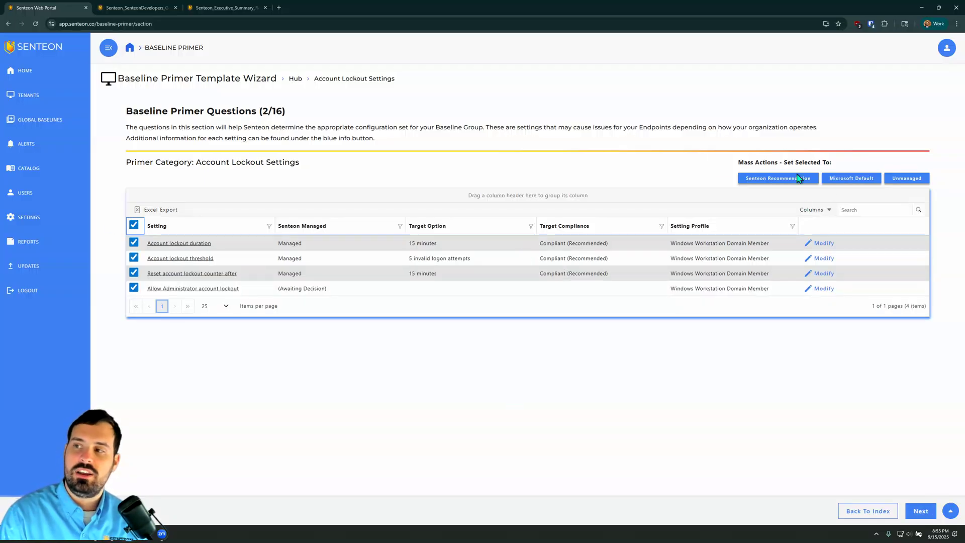
left_click(800, 179)
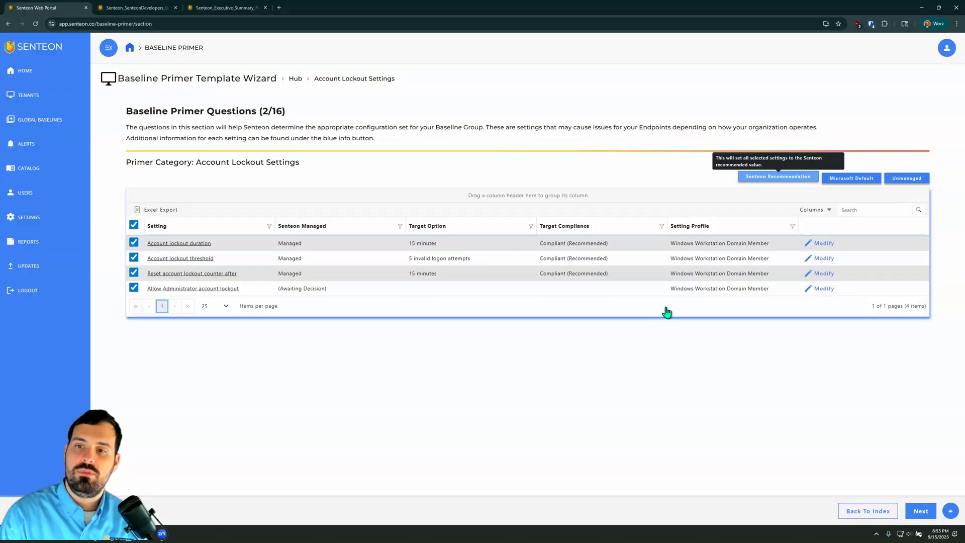
left_click(921, 511)
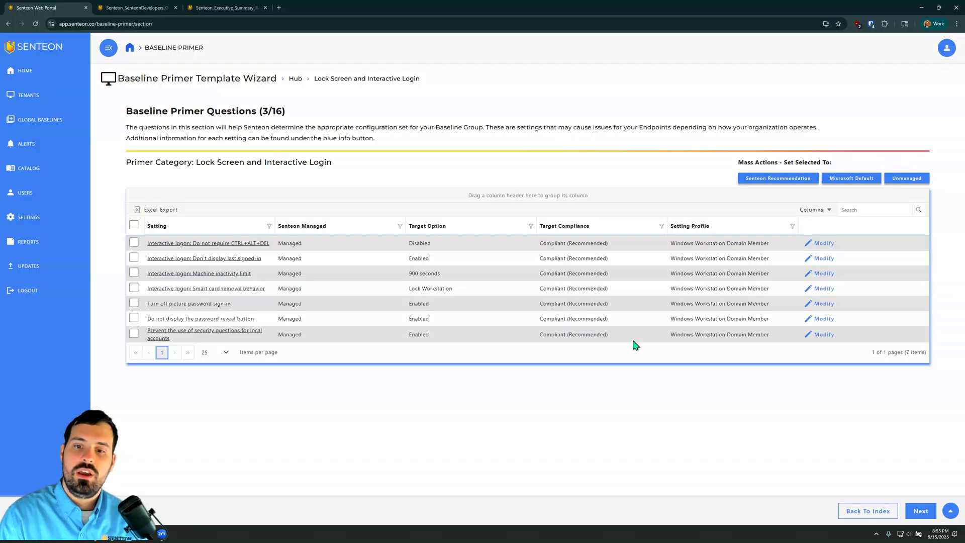
Step: Go back to the template hub, set all Desktop App Installer settings to the Senteon Recommendation, and complete that section
left_click(883, 511)
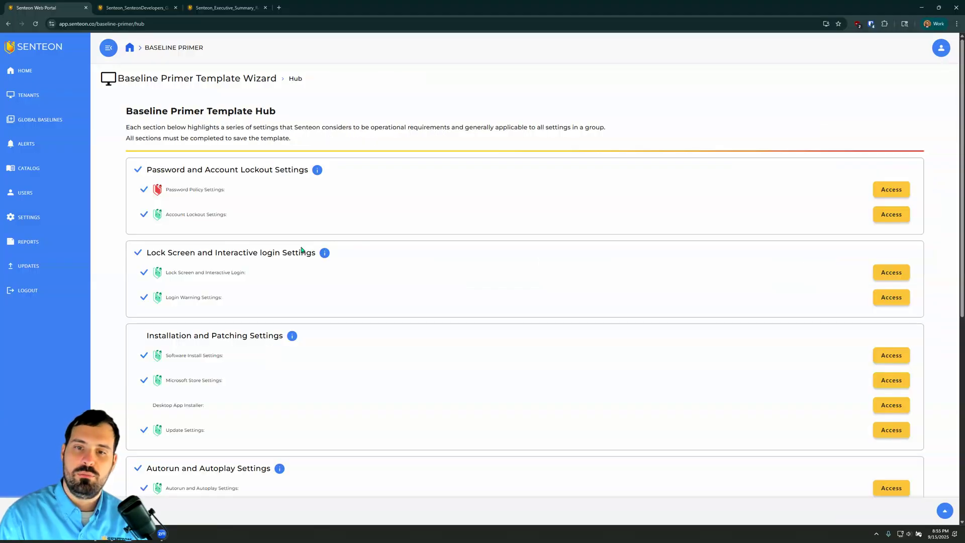
left_click(891, 405)
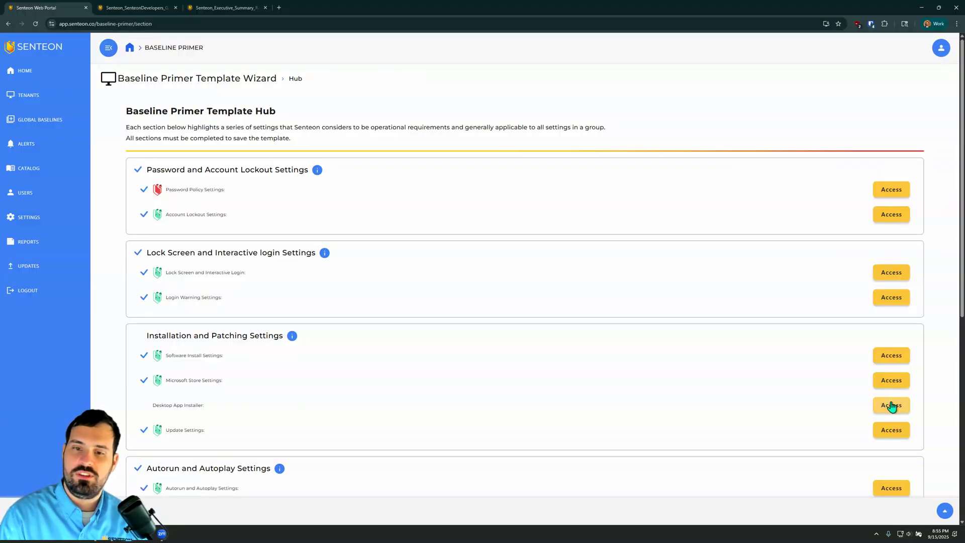
left_click(134, 225)
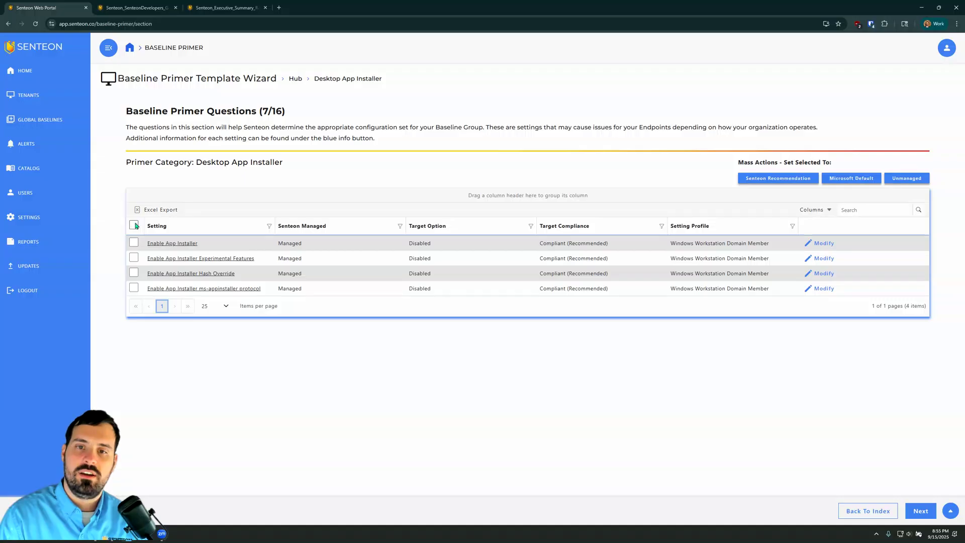
left_click(778, 175)
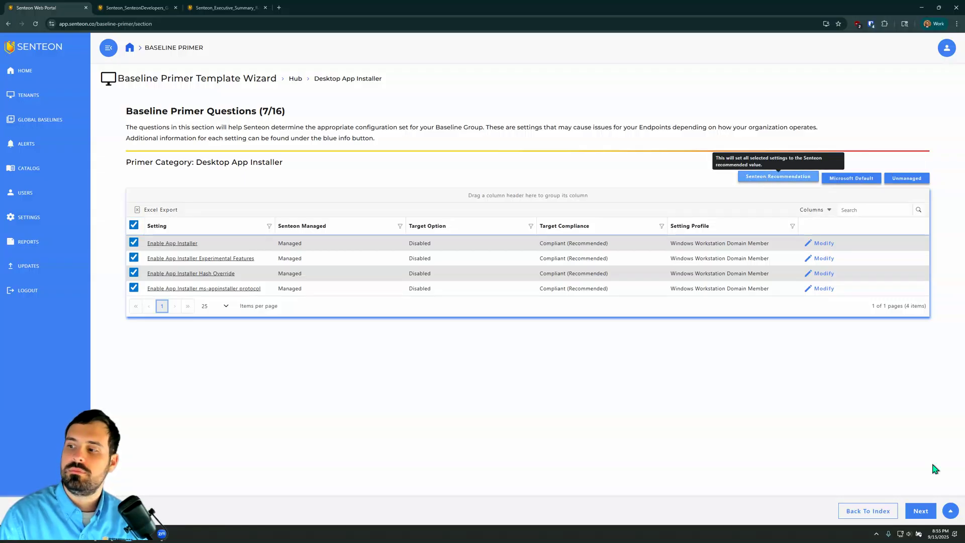
left_click(926, 511)
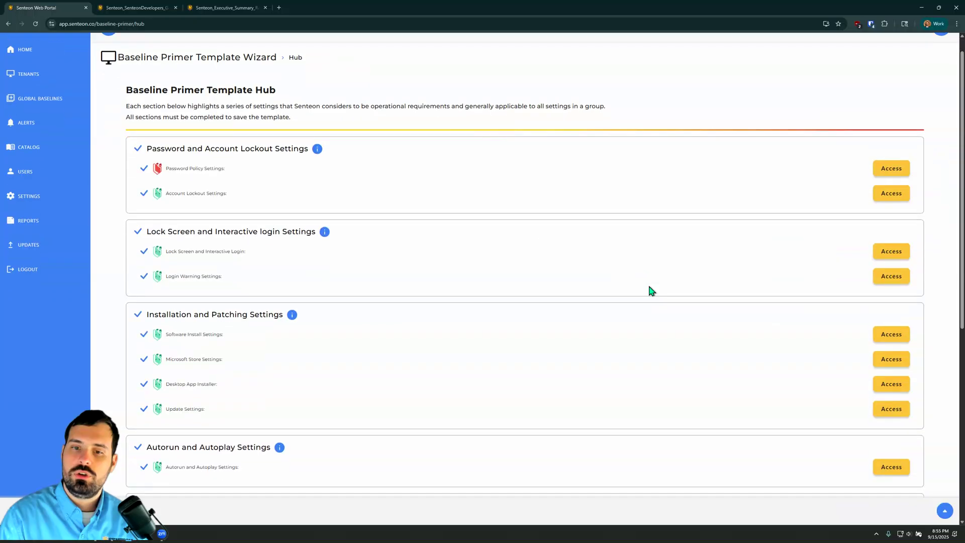
Step: Access Log Size Settings from the template hub and set all of its settings to the Senteon Recommendation
scroll(649, 287, "down", 6)
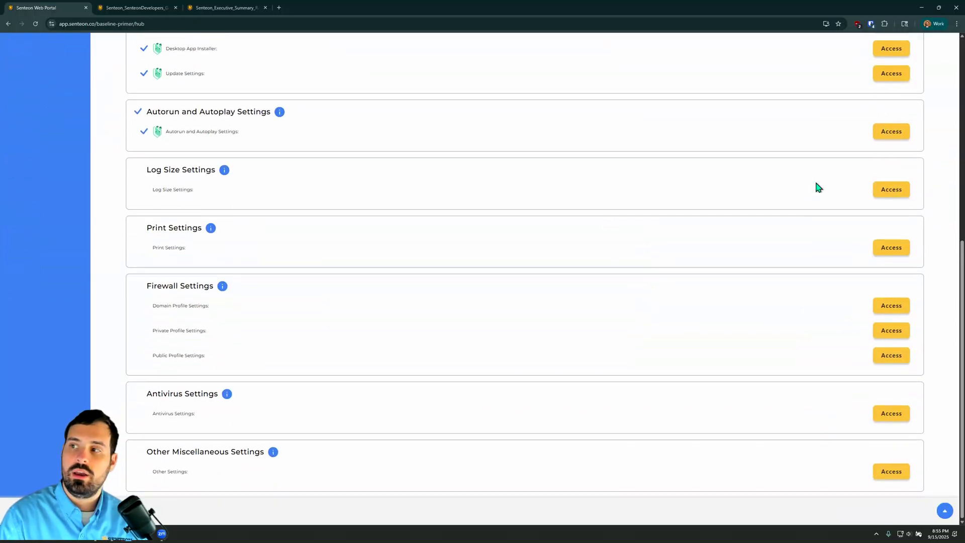
left_click(896, 193)
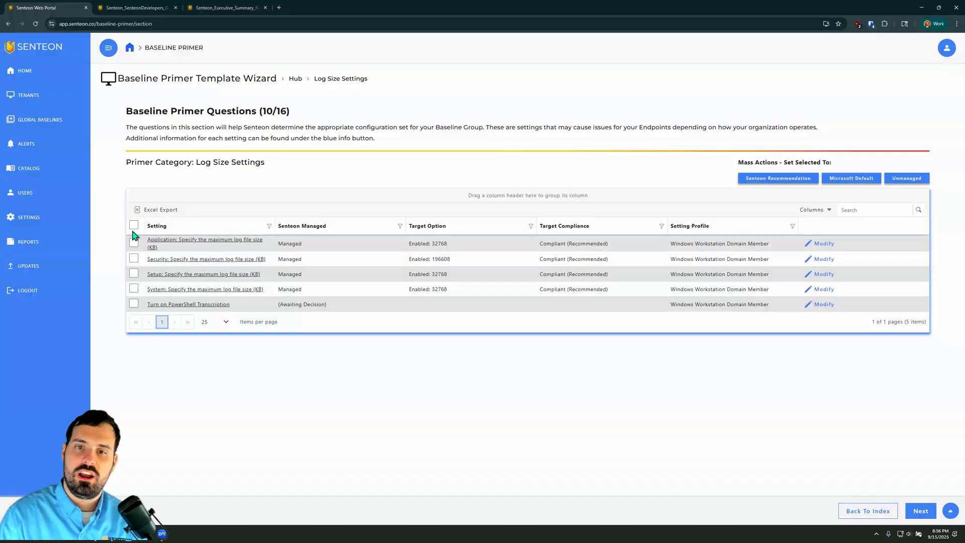
left_click(791, 178)
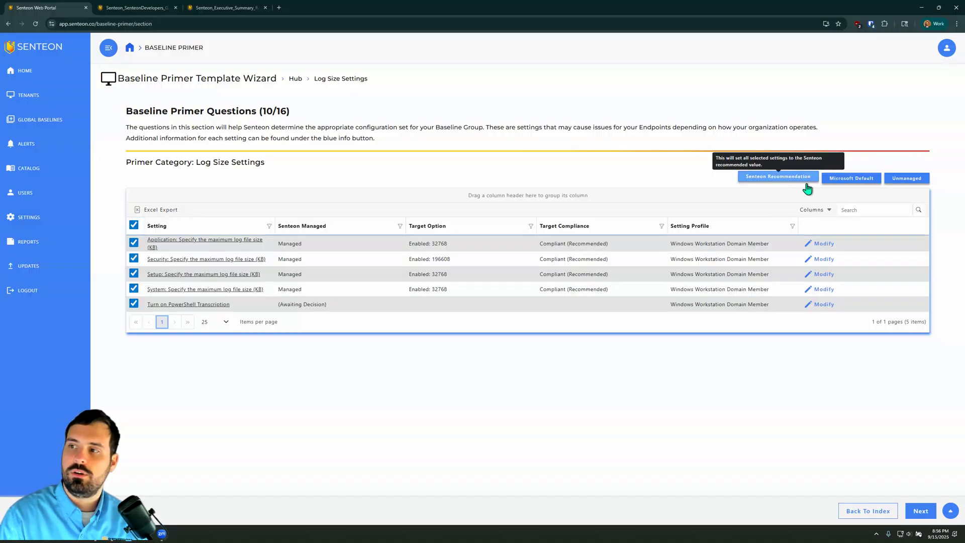
Step: Advance to Print Settings and set all of its settings to the Senteon Recommendation
left_click(914, 509)
left_click(134, 225)
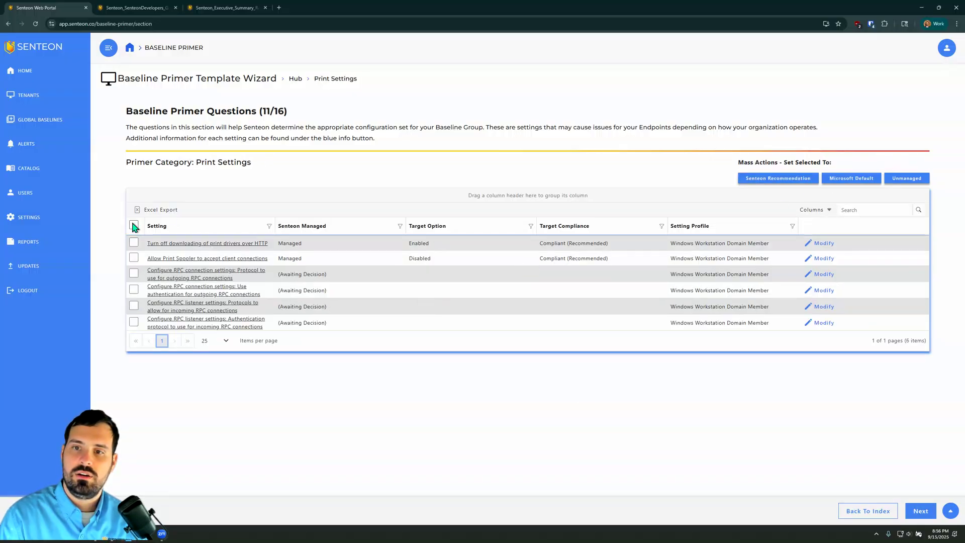
left_click(777, 177)
Step: Advance through the firewall profile and Antivirus Settings sections to Other Settings, keeping their existing decisions
left_click(920, 510)
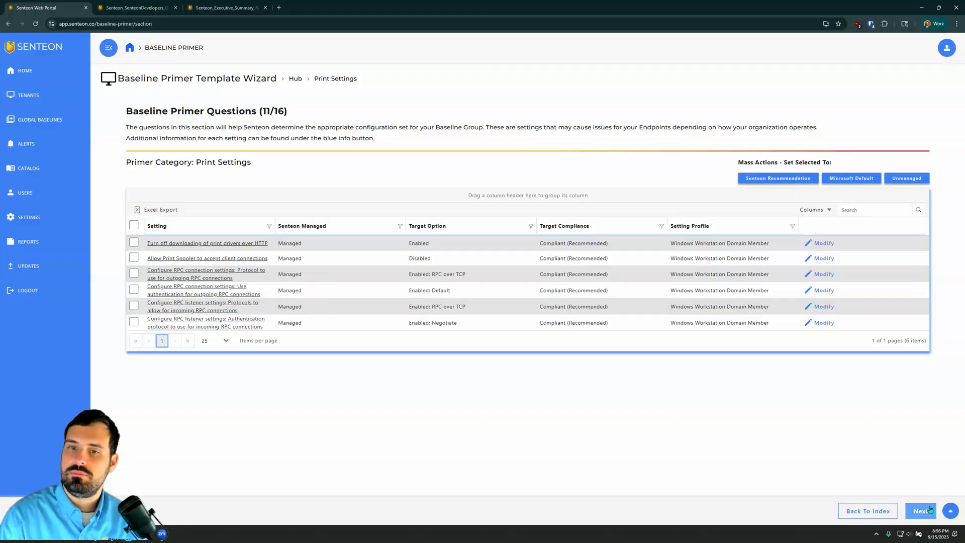
left_click(133, 226)
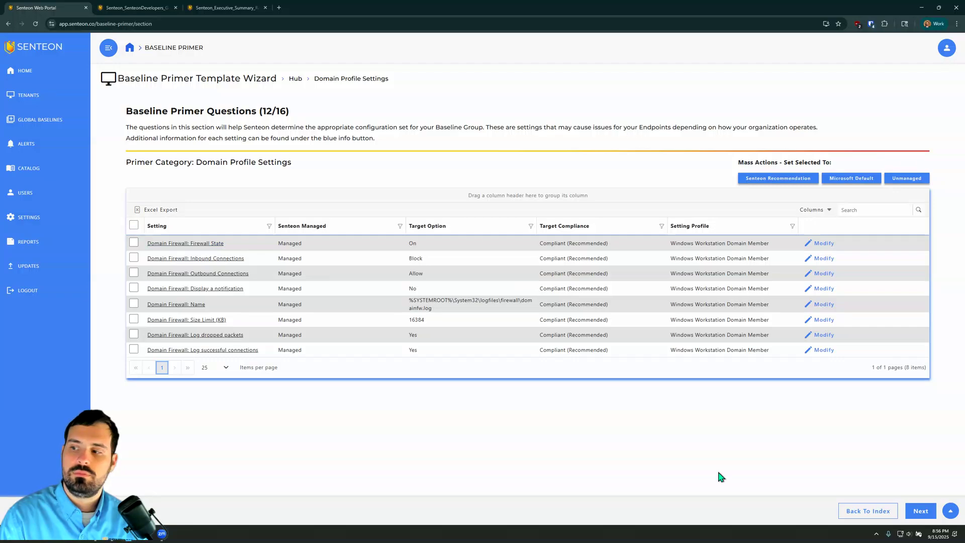
left_click(922, 511)
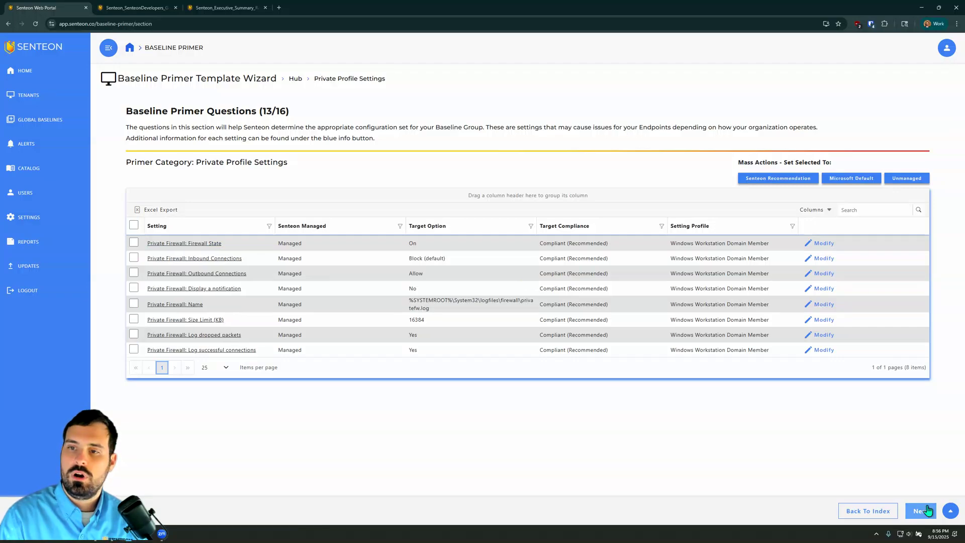
left_click(926, 510)
left_click(926, 509)
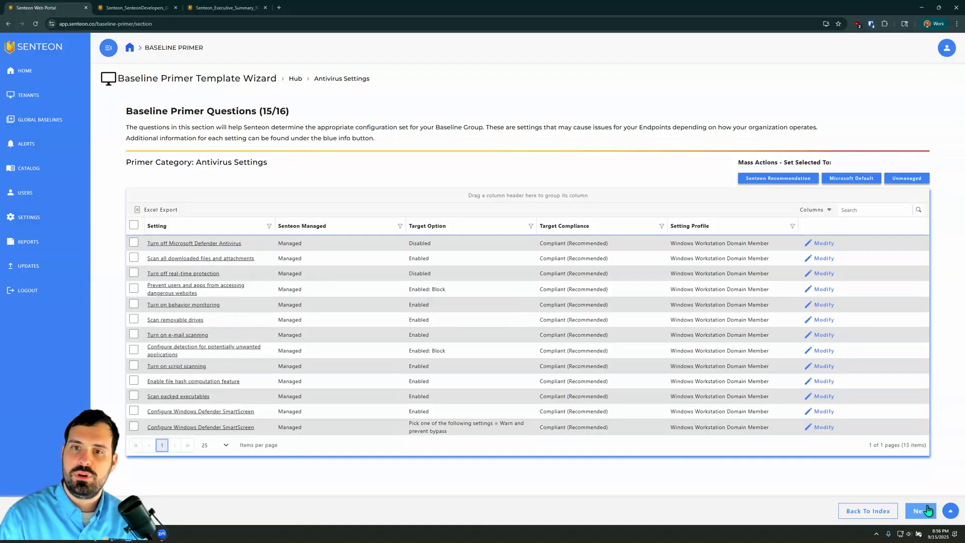
left_click(927, 509)
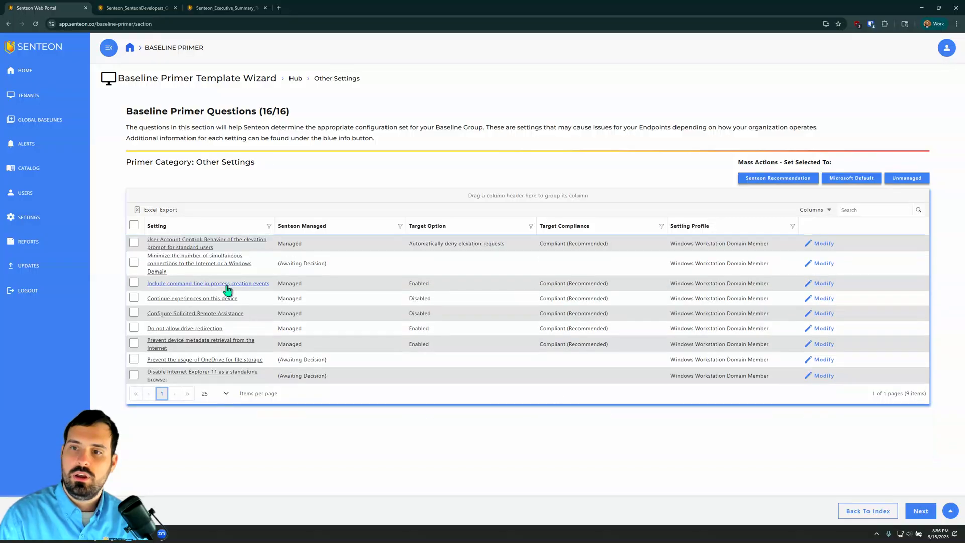
Step: Set all Other Settings to the Senteon Recommendation, then finish the template setup and save the baseline defaults
left_click(134, 225)
left_click(778, 178)
left_click(919, 510)
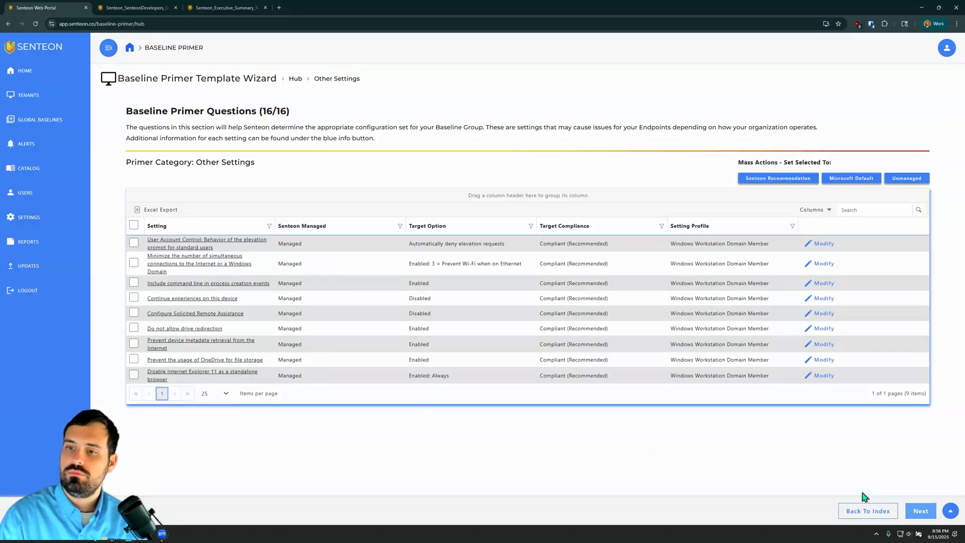
left_click(849, 512)
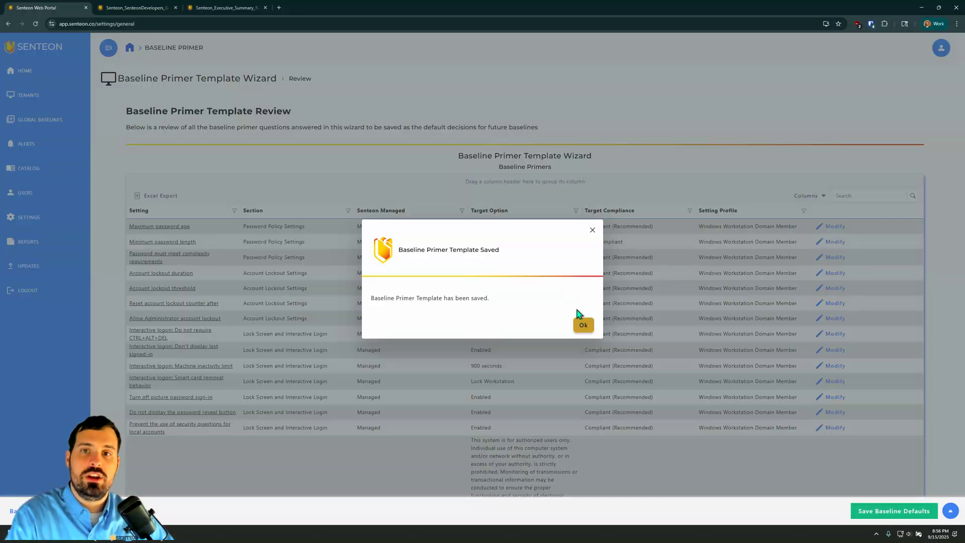
left_click(581, 324)
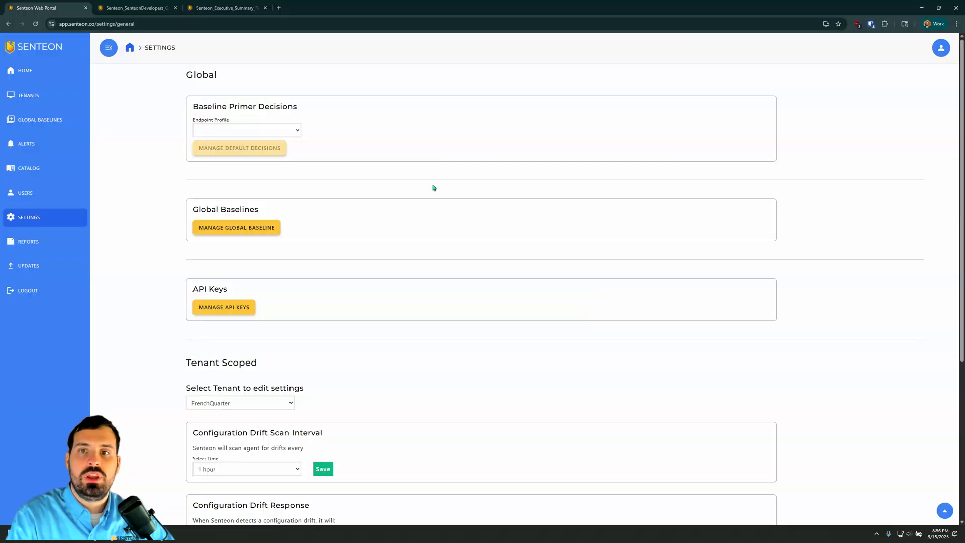
Step: Open the default baseline primer decisions for the Google Chrome profile and access the Chrome Settings section
left_click(289, 131)
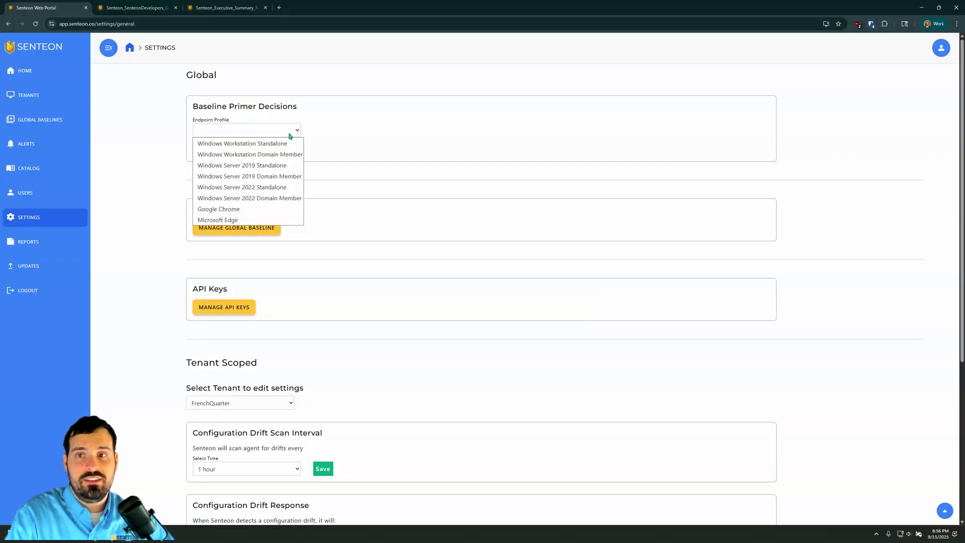
left_click(267, 210)
left_click(252, 152)
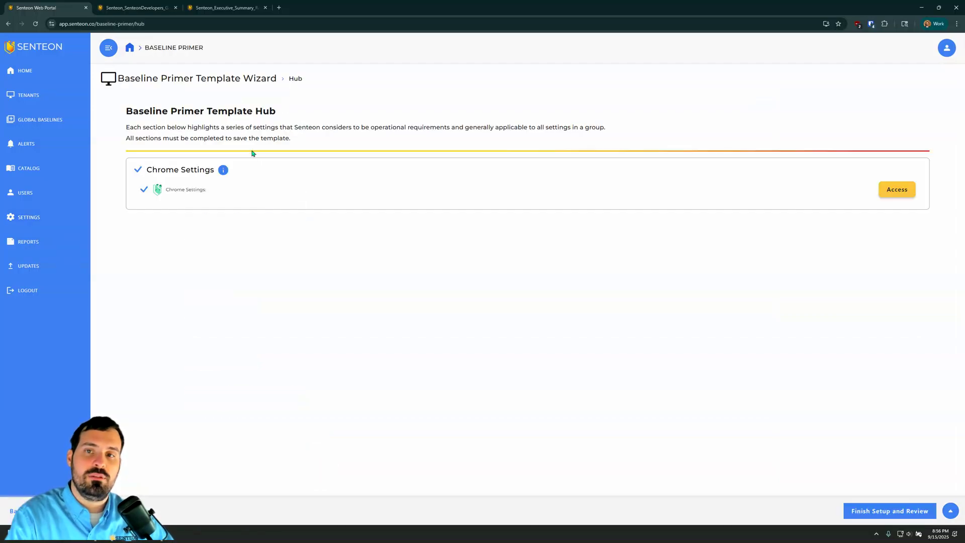
left_click(892, 191)
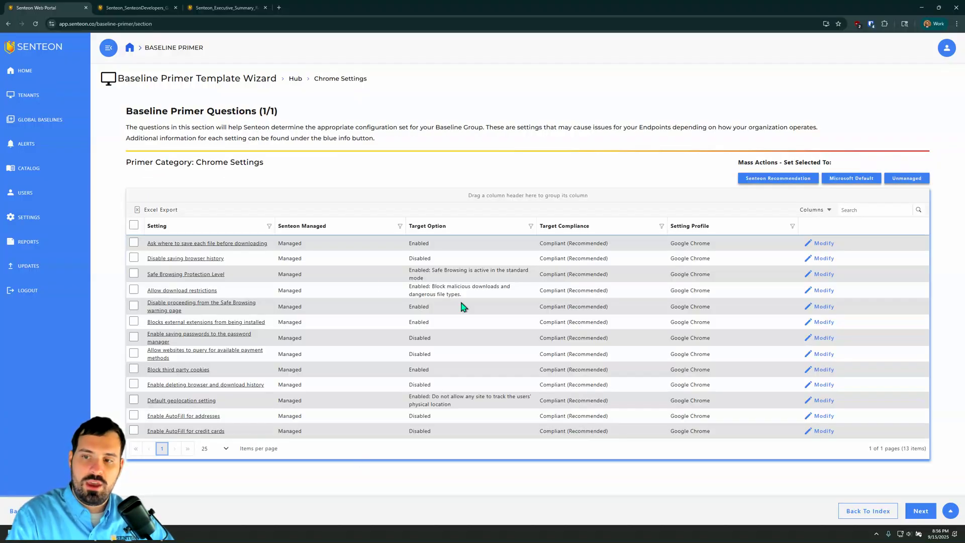
Step: Complete the Chrome Settings section with its existing decisions, finish the setup and save the Google Chrome baseline defaults
left_click(918, 512)
left_click(907, 514)
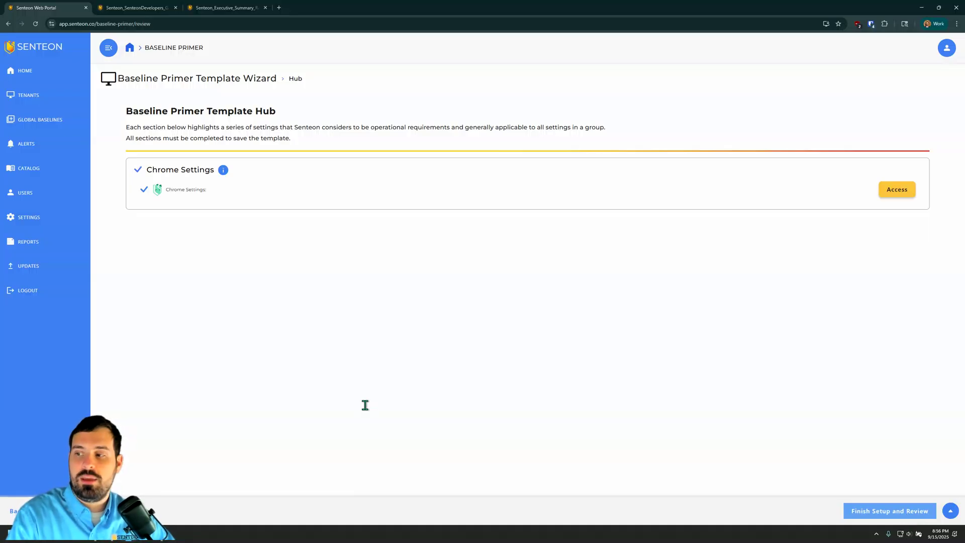
left_click(889, 502)
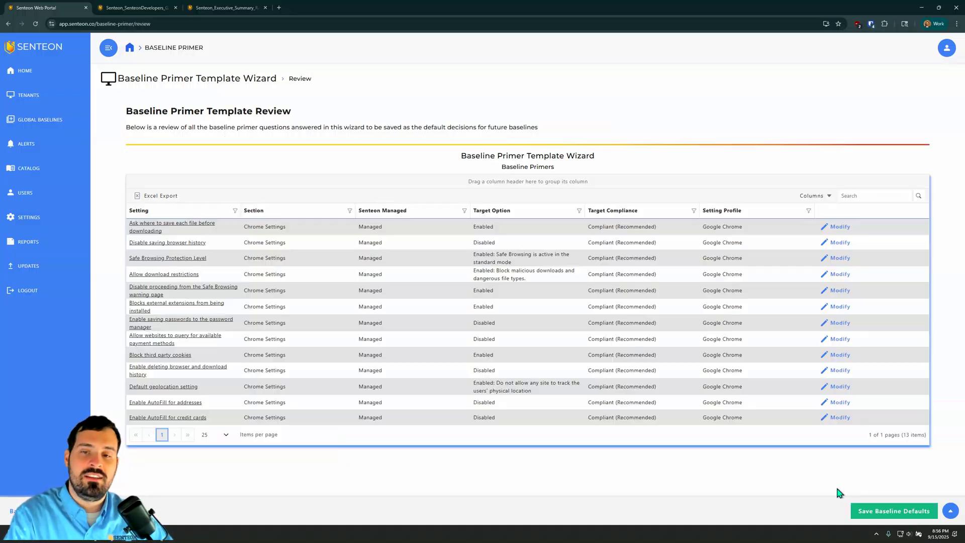
left_click(882, 511)
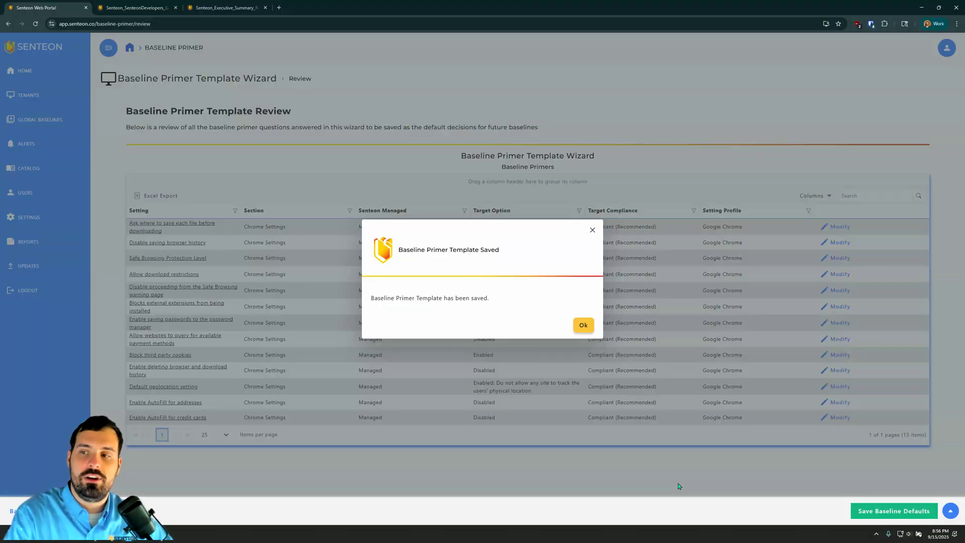
left_click(582, 326)
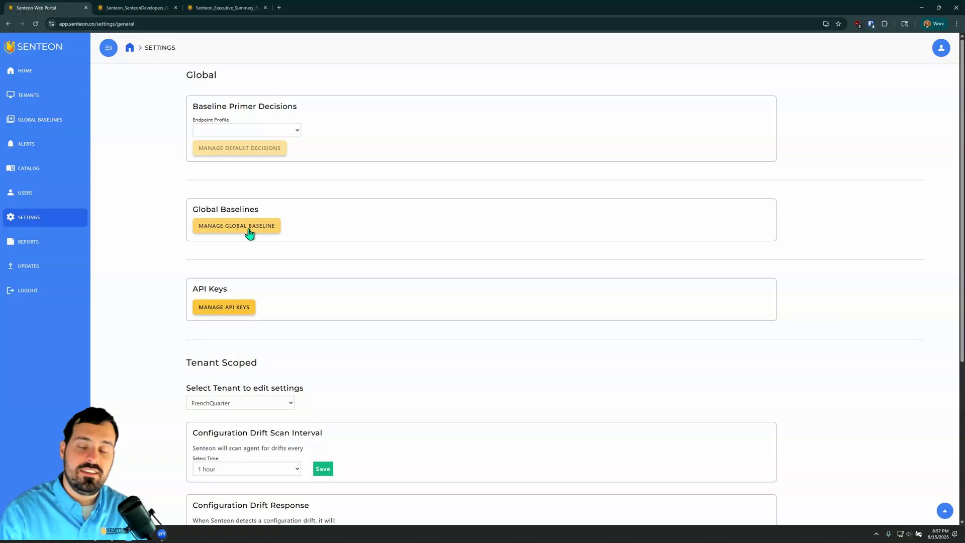
Step: Open global baseline management and show the baselines for the Windows Workstation Domain Member profile
left_click_drag(180, 206, 272, 214)
left_click(271, 206)
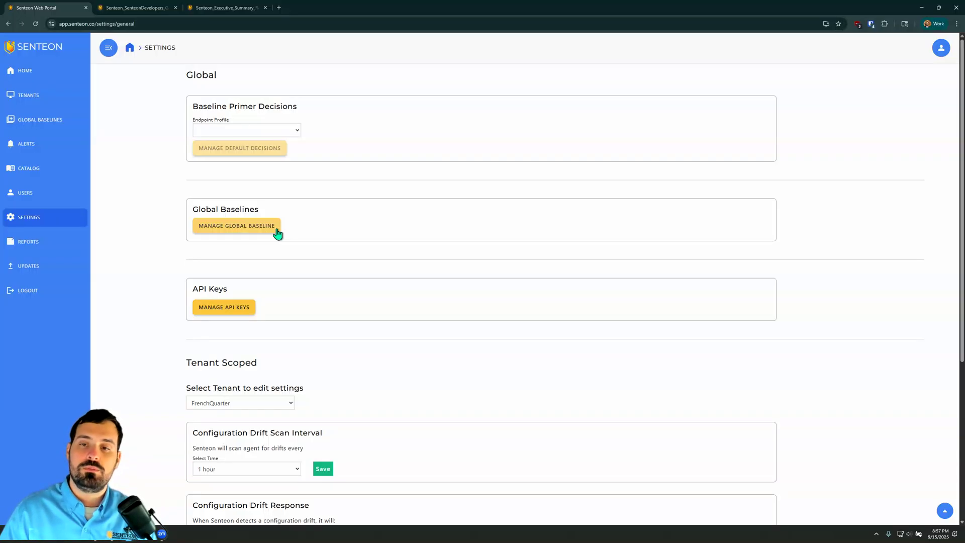
left_click(276, 229)
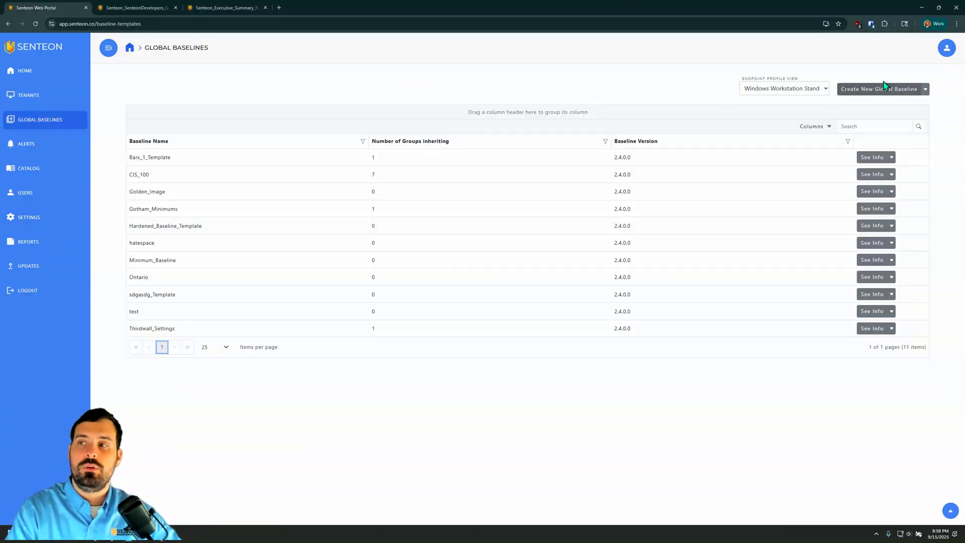
left_click(765, 89)
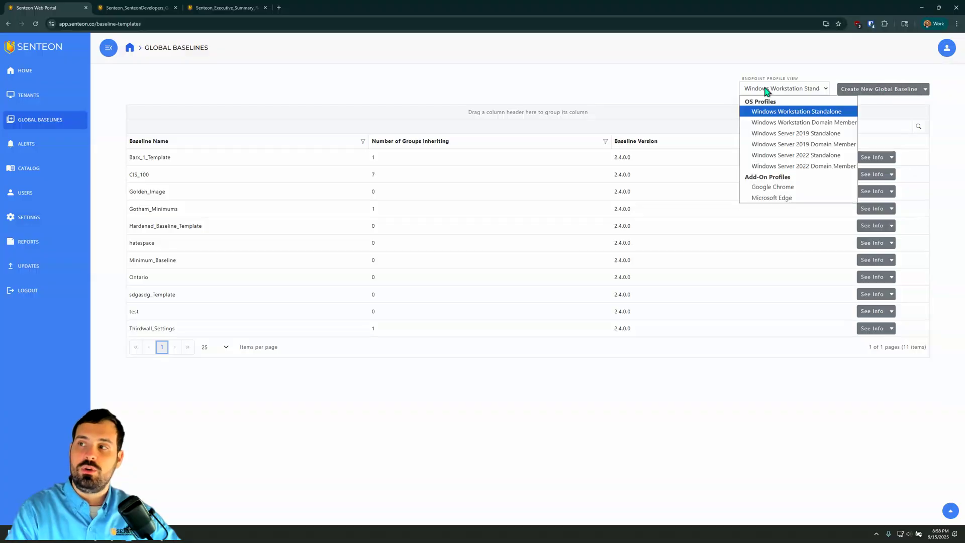
left_click(786, 124)
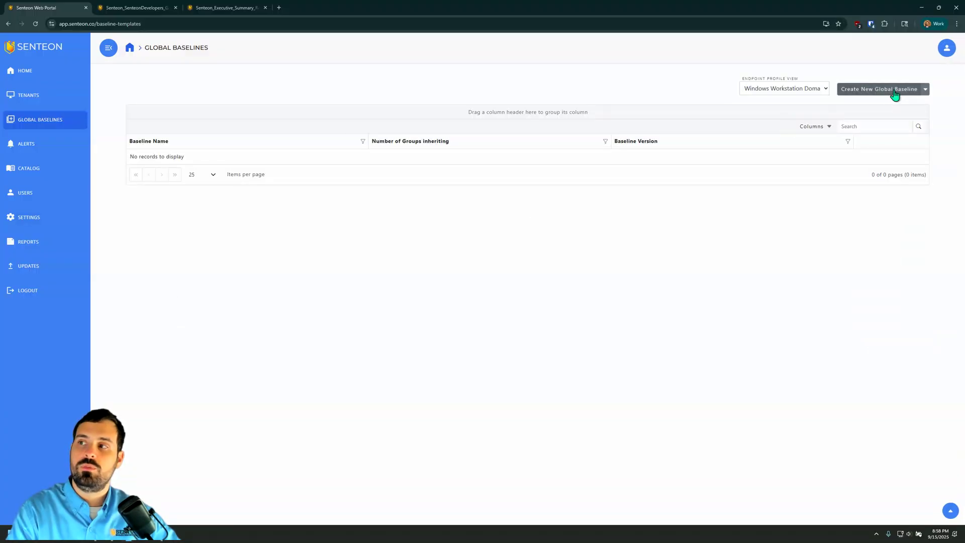
Step: Create a new global baseline named Tier_2 without basing it on an existing baseline
left_click(892, 91)
left_click(560, 272)
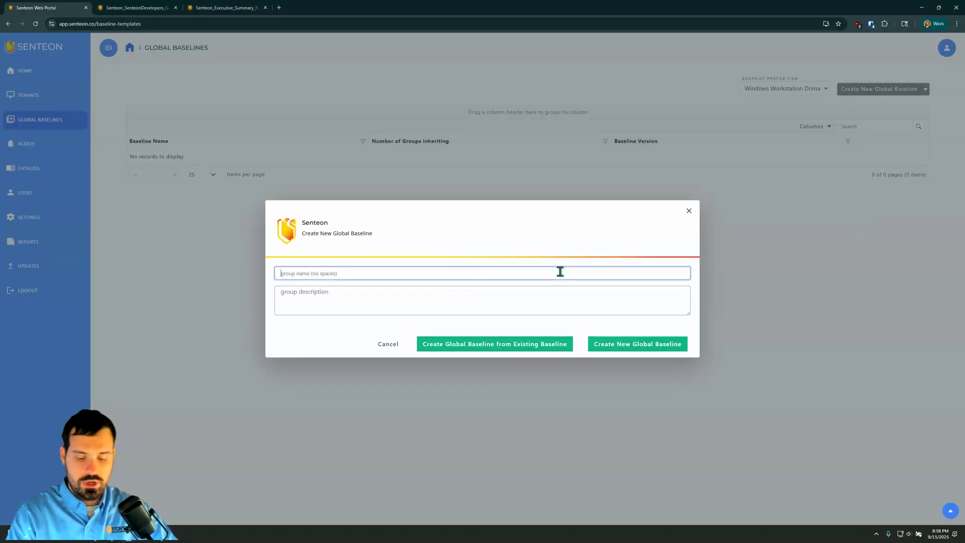
type("Tier_2")
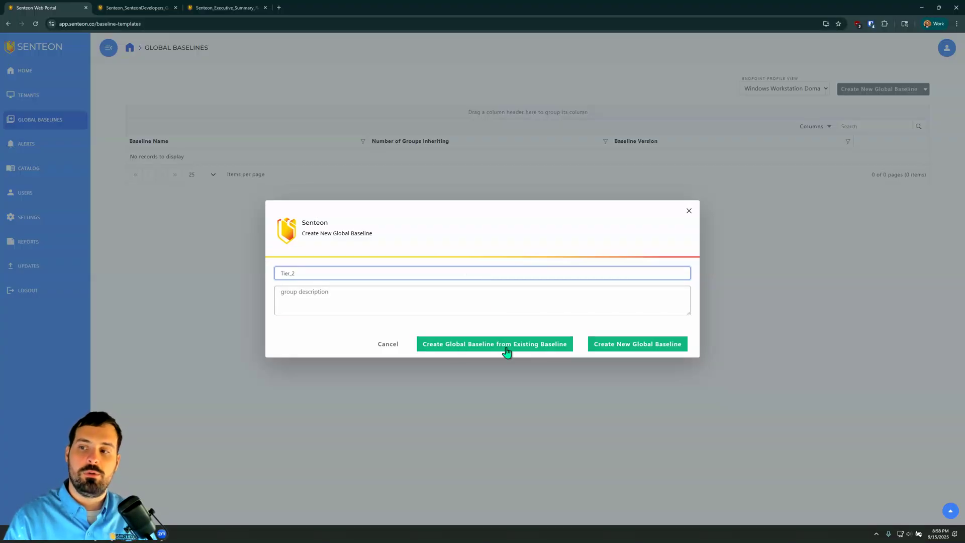
left_click(638, 344)
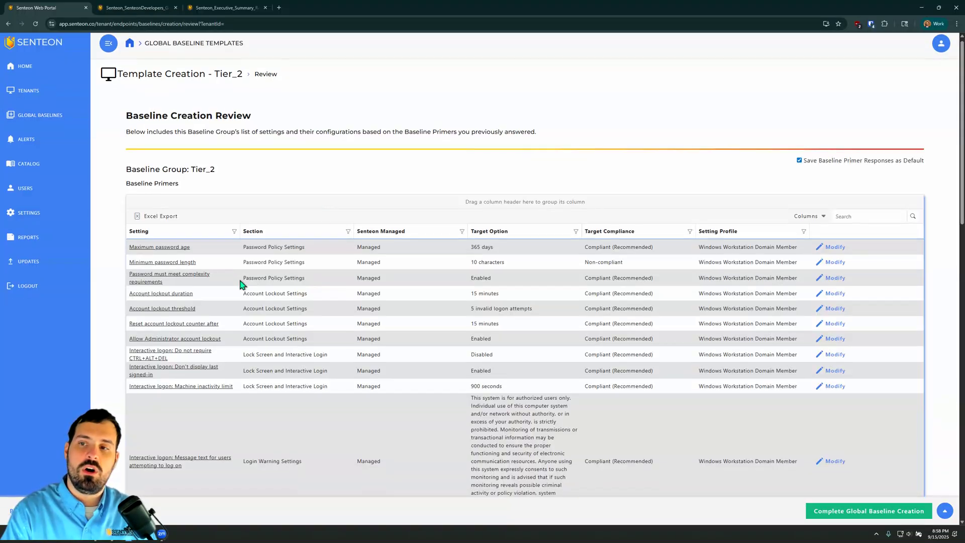
Step: Review the Tier_2 primer answers and configuration set, then complete the global baseline creation
scroll(243, 270, "down", 3)
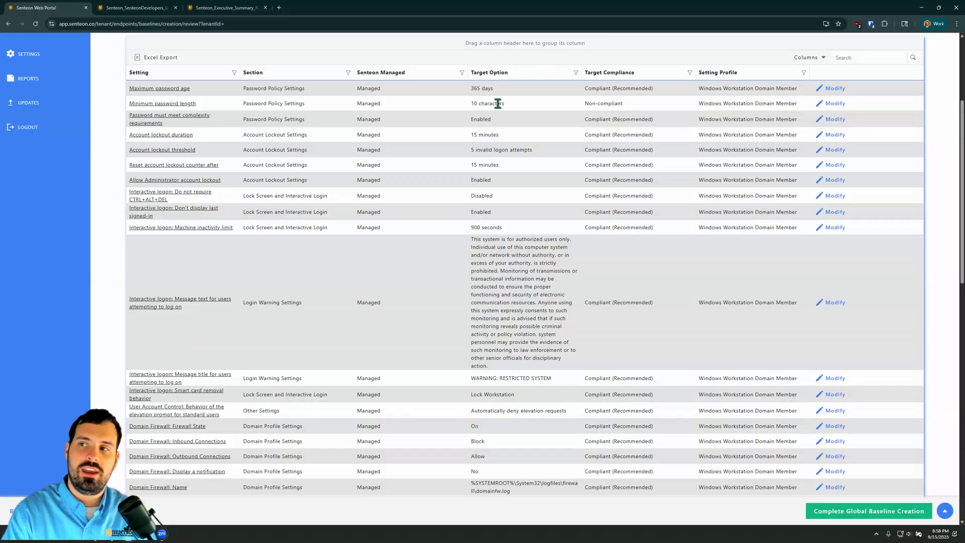
scroll(323, 145, "down", 3)
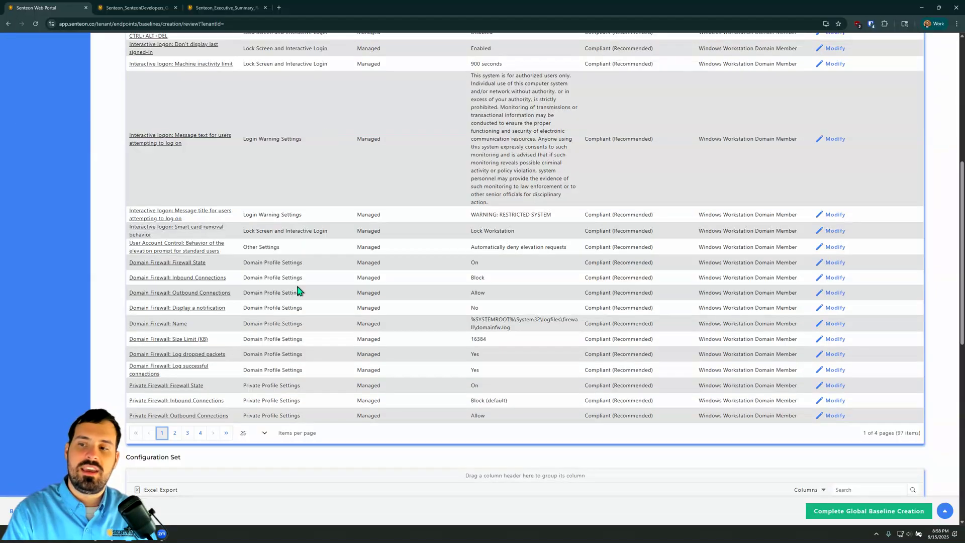
scroll(470, 214, "down", 9)
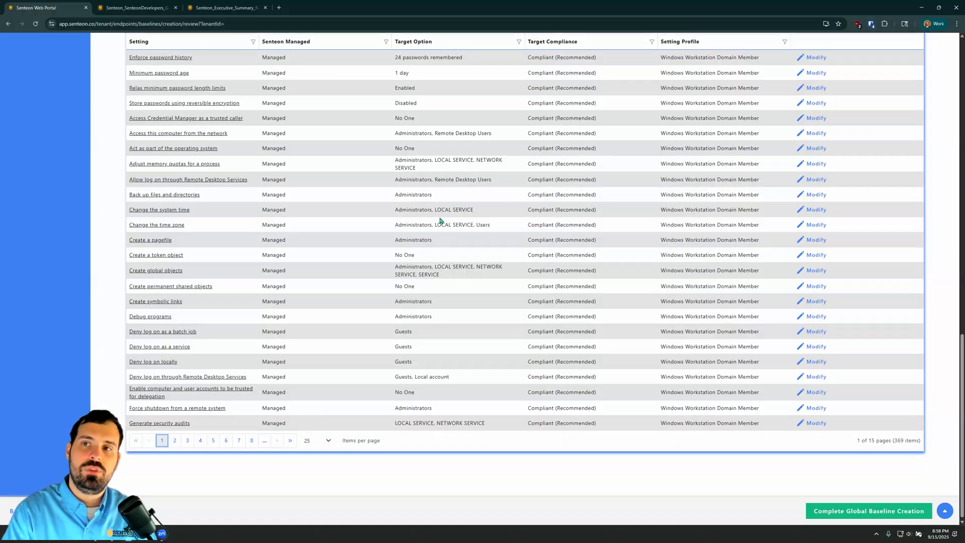
scroll(440, 227, "up", 3)
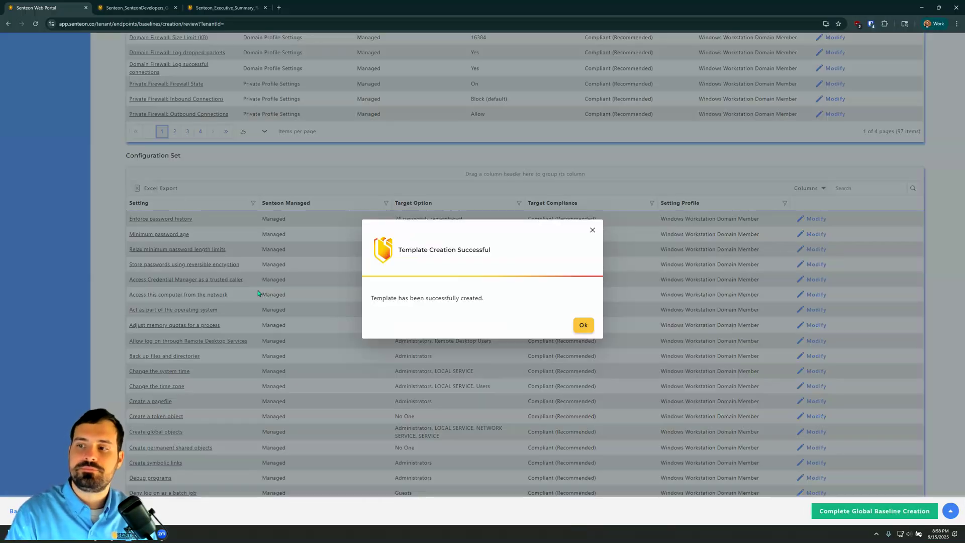
left_click(580, 324)
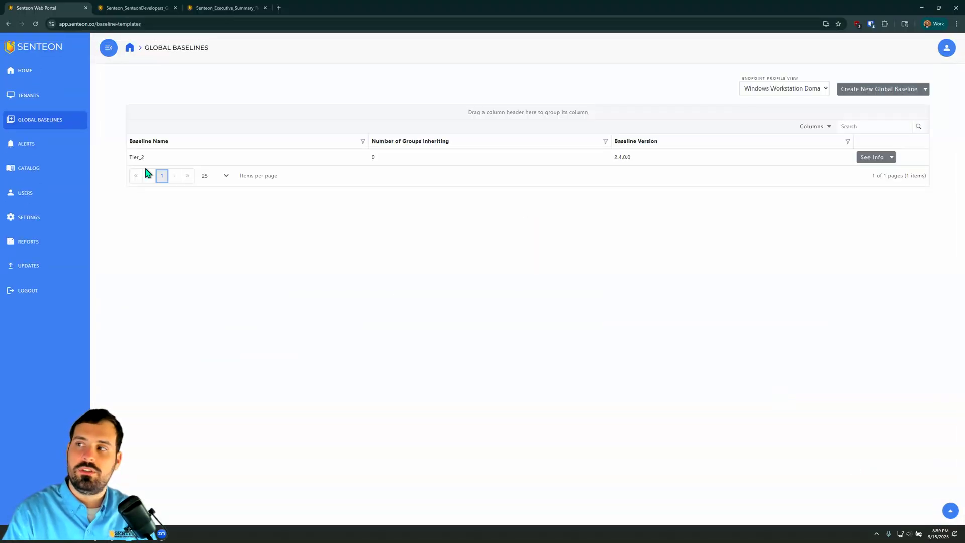
Step: Show the global baselines for the Google Chrome add-on profile
left_click(812, 91)
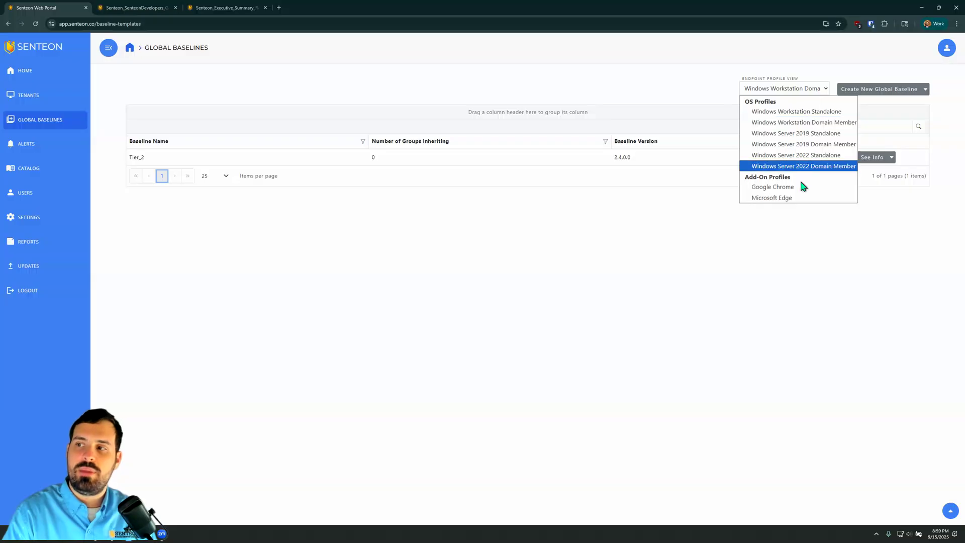
left_click(803, 187)
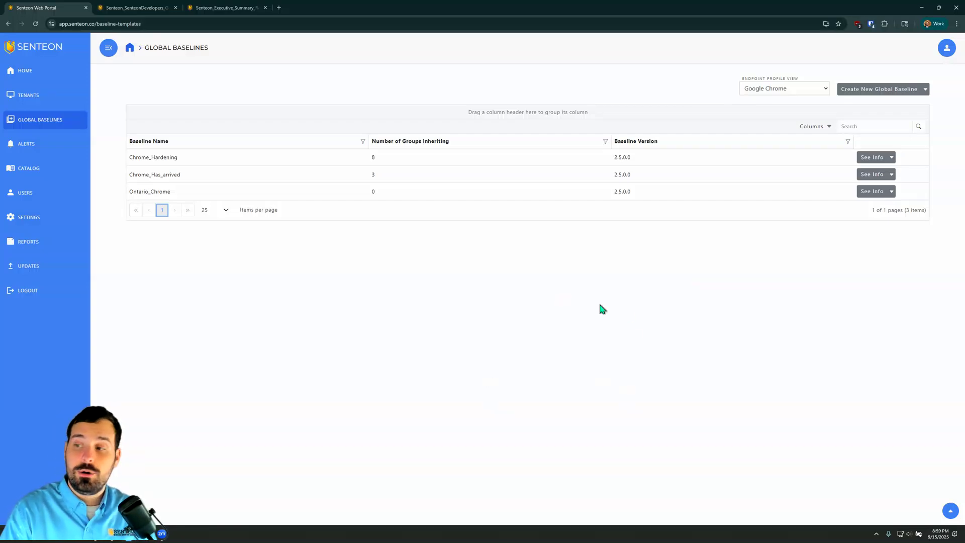
Step: Go to the SenteonDevelopers tenant and open its Action Center from the required actions
left_click(46, 96)
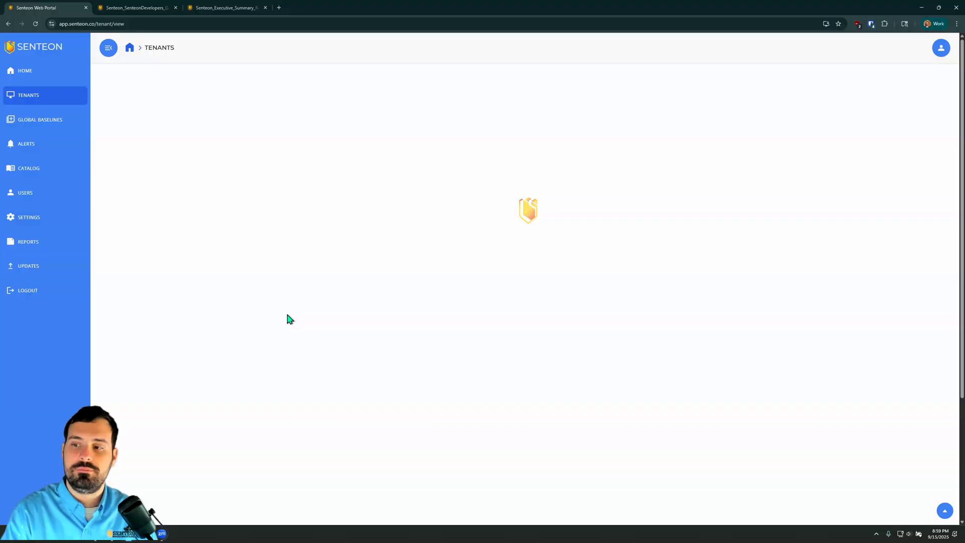
left_click(178, 254)
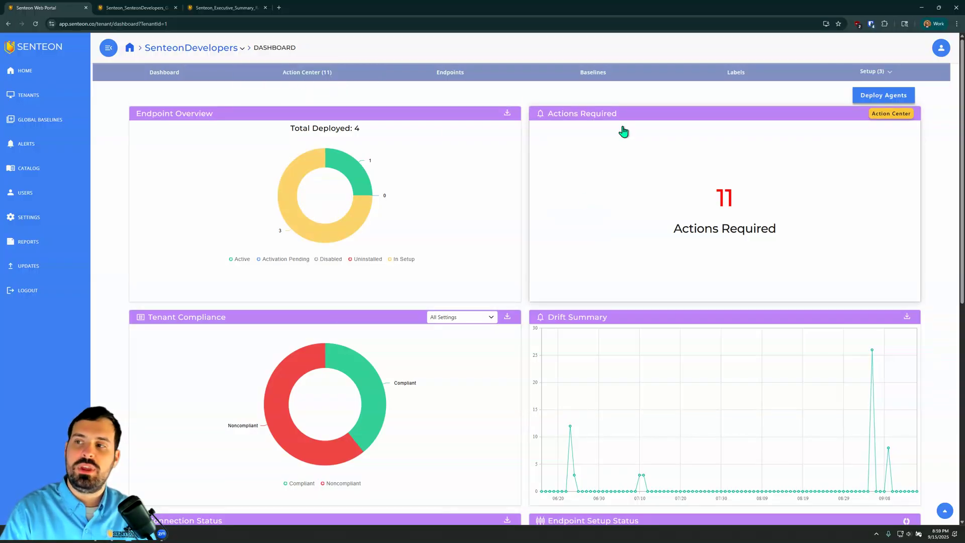
left_click(735, 236)
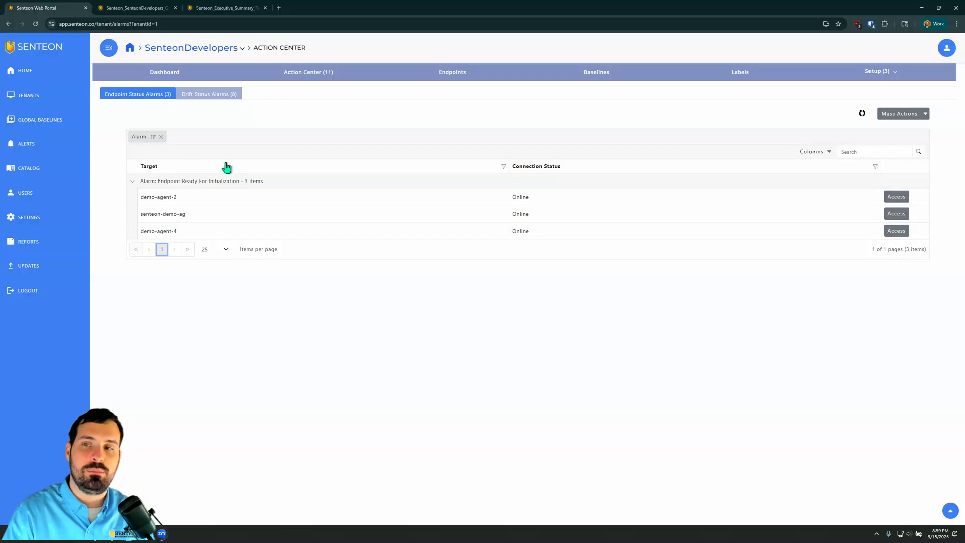
Step: Open initialization for the waiting endpoints, view the Windows Workstation Standalone profile, and begin initializing all listed endpoints
left_click(899, 196)
left_click(816, 99)
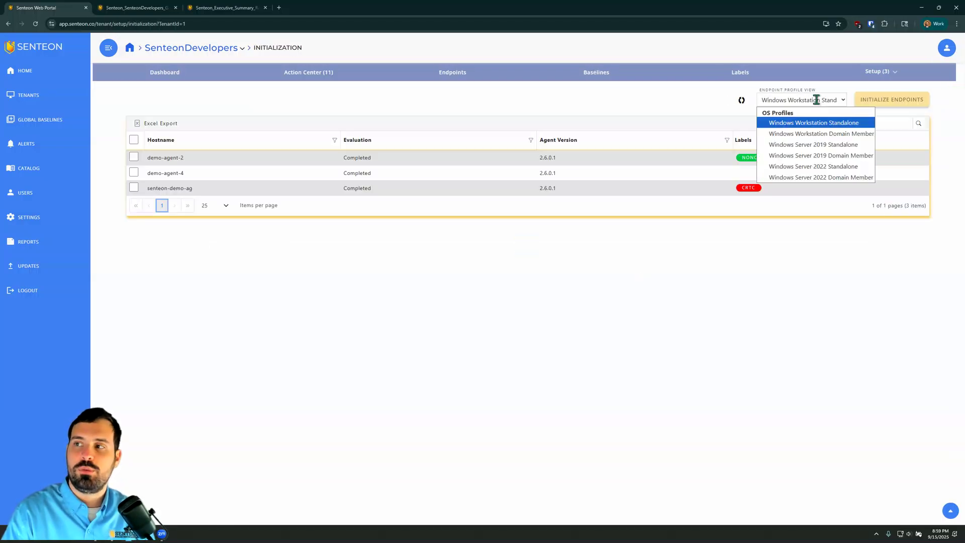
left_click(814, 123)
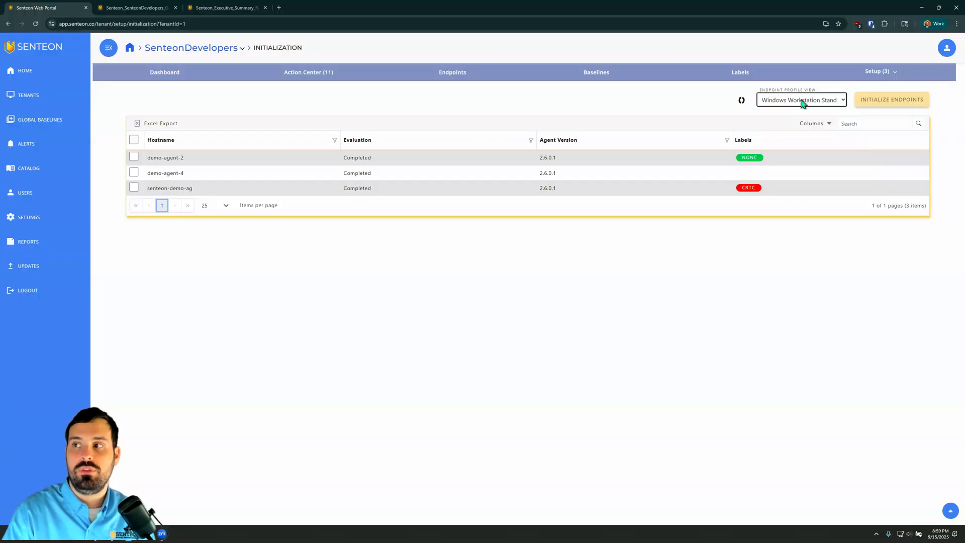
left_click(133, 140)
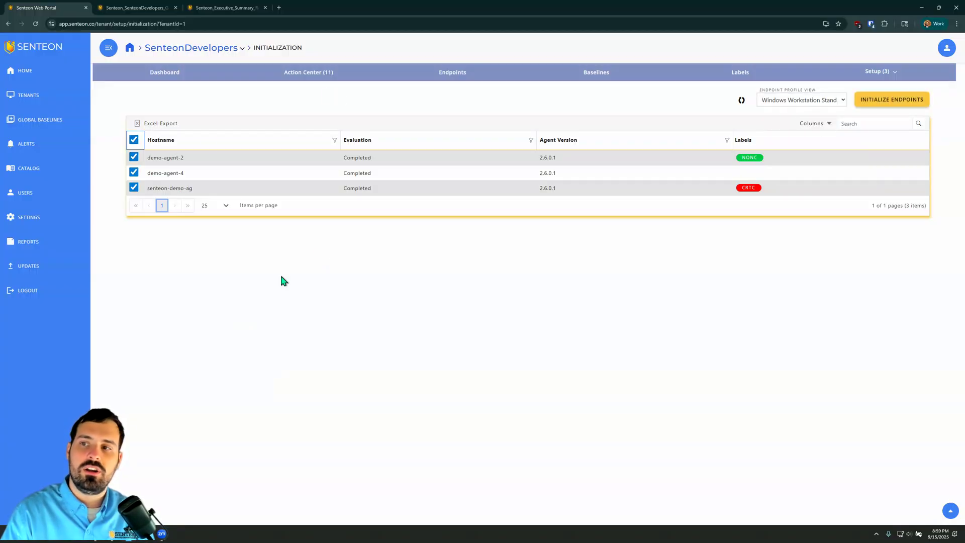
left_click(918, 102)
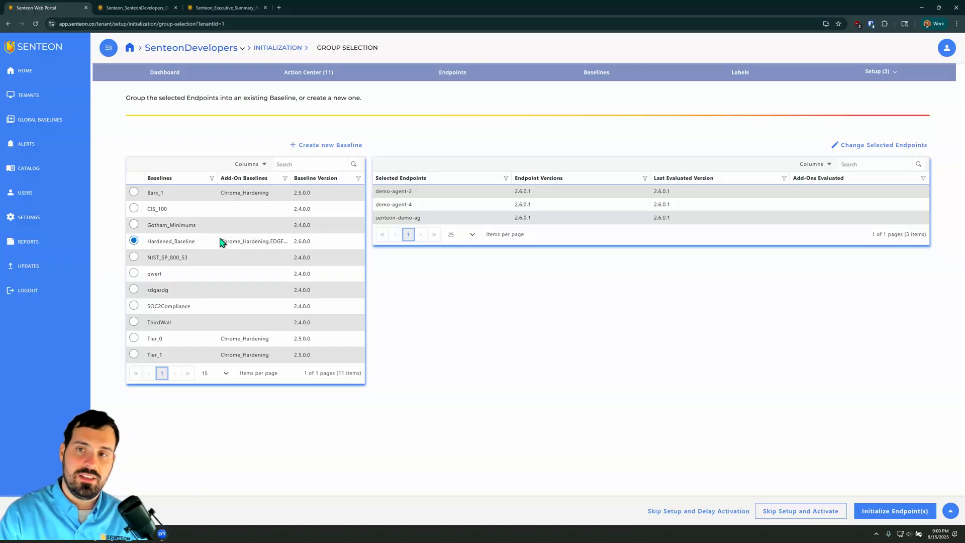
Step: Start a new baseline for the selected endpoints and name it Tenant_name
left_click(323, 146)
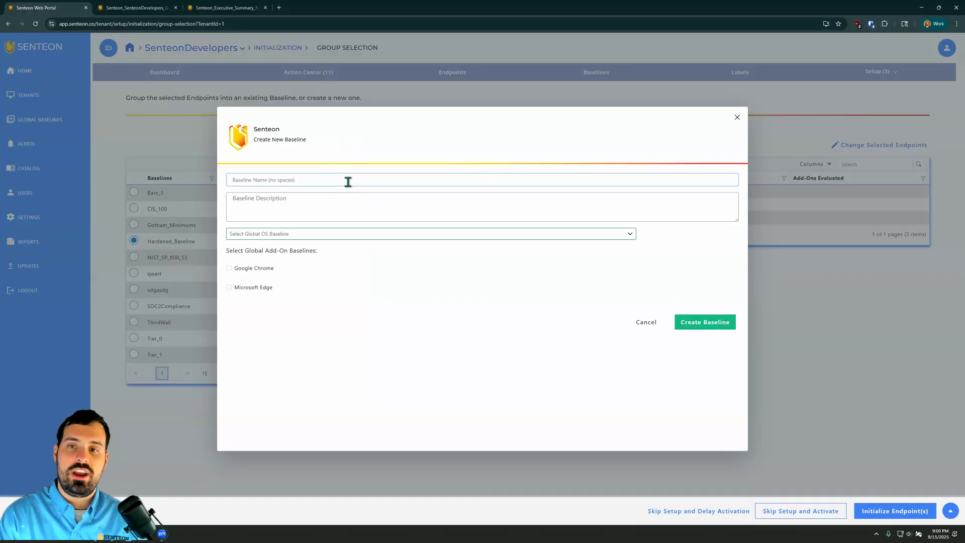
left_click(348, 182)
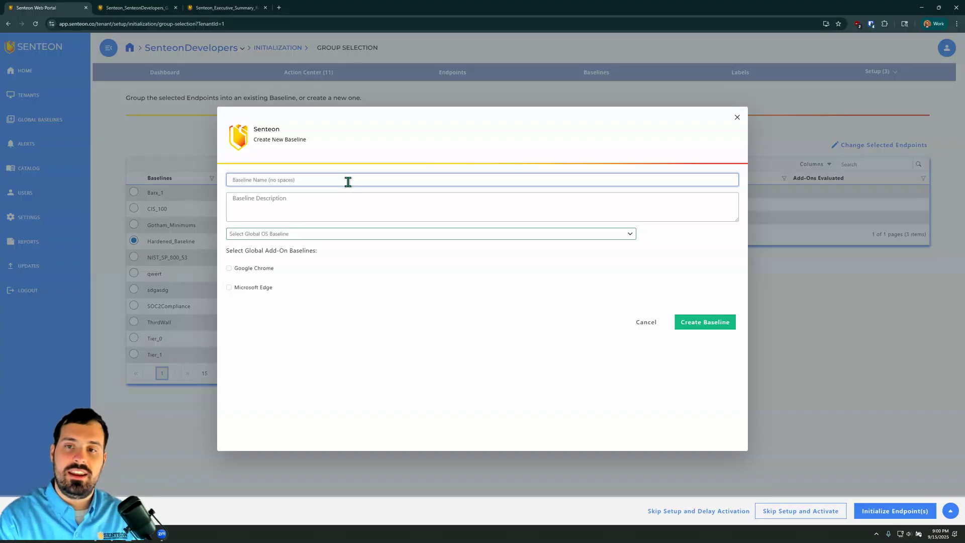
type("Tena")
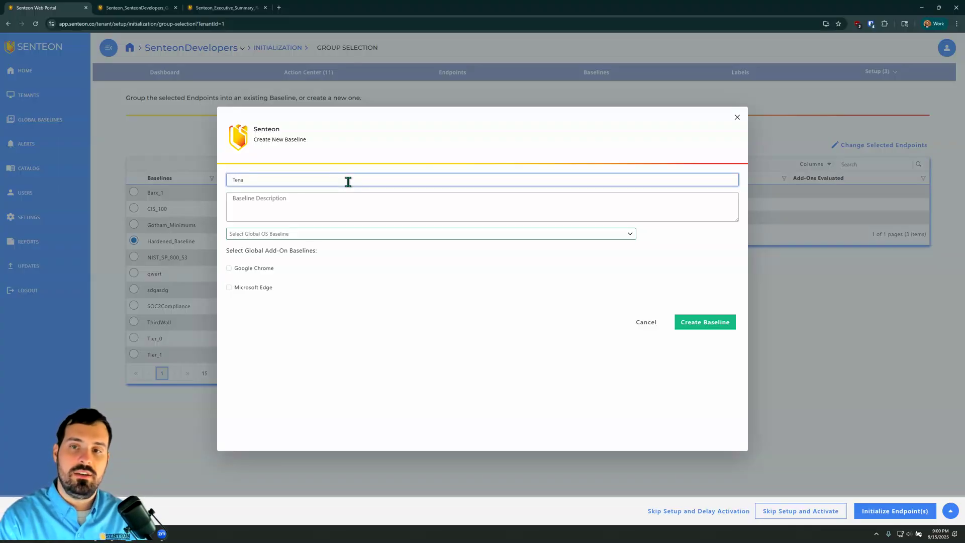
type("nt_name")
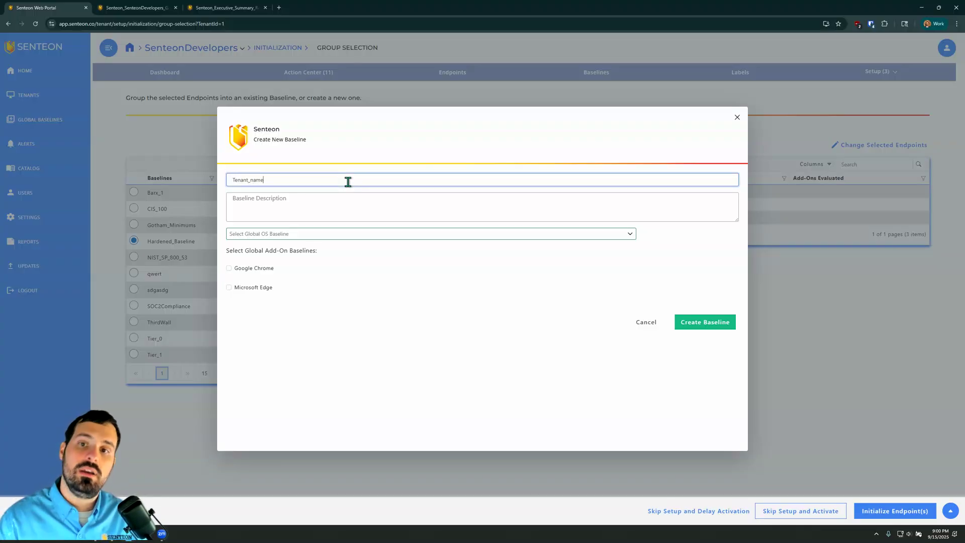
key("Tab")
Step: Base the new baseline on Hardened_Baseline_Template with the Chrome_Hardening and EDGEISHERE add-on baselines for Google Chrome and Microsoft Edge, then create it
left_click(334, 234)
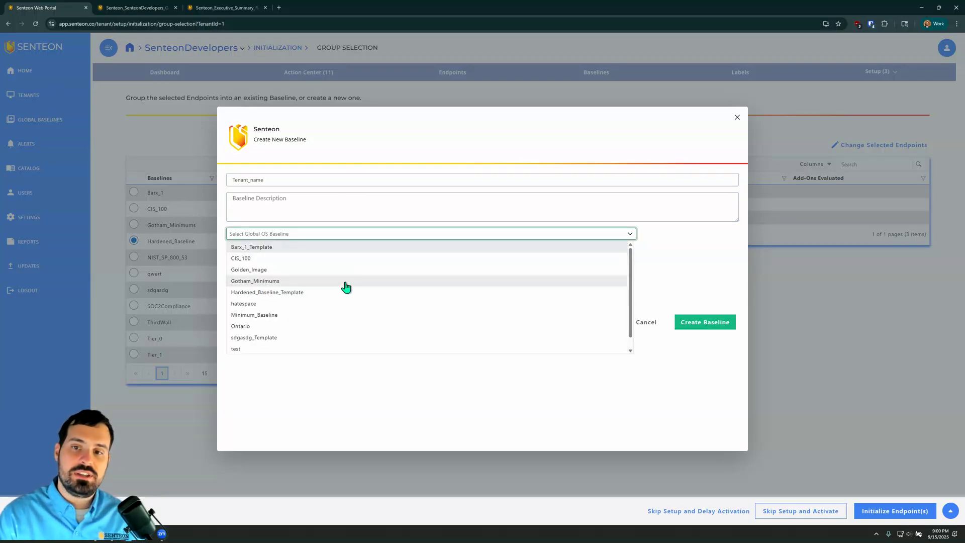
left_click(322, 293)
key("space")
key("Tab")
key("space")
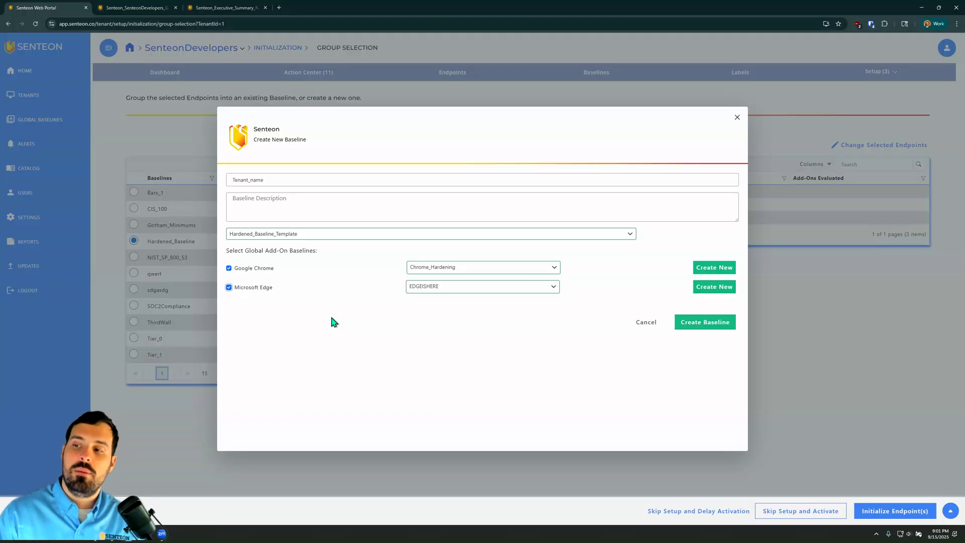
left_click(701, 323)
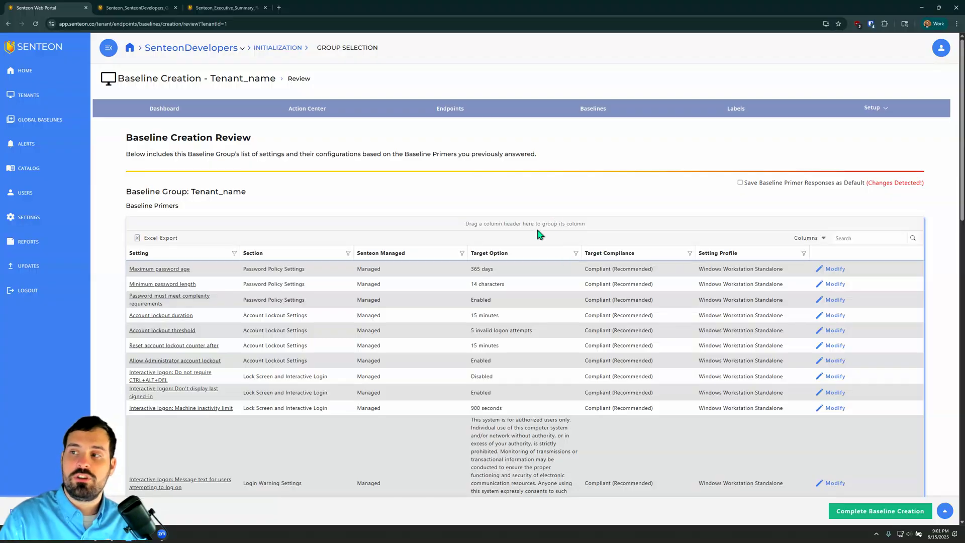
Step: Review the Tenant_name baseline's primers and configuration set, then complete the baseline creation and return to group selection
scroll(536, 233, "down", 6)
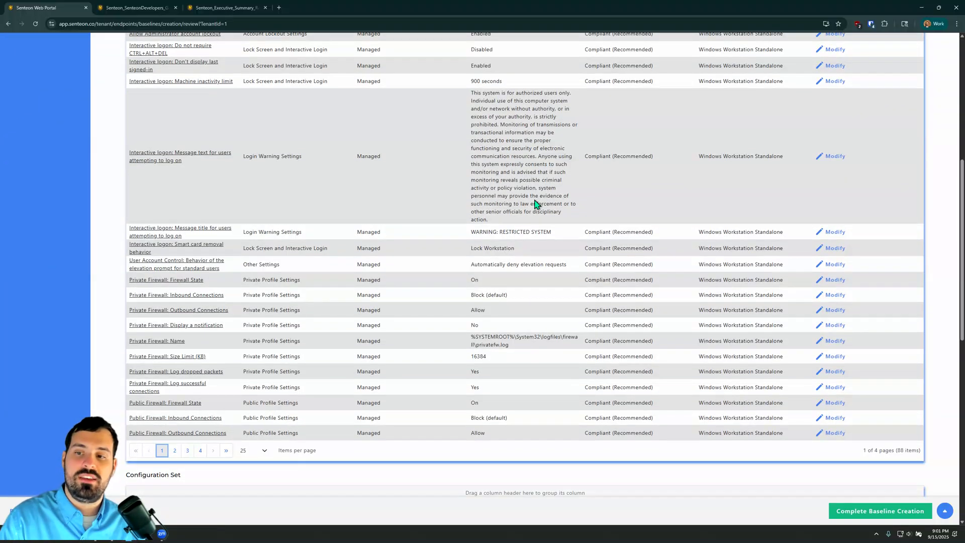
scroll(536, 203, "down", 10)
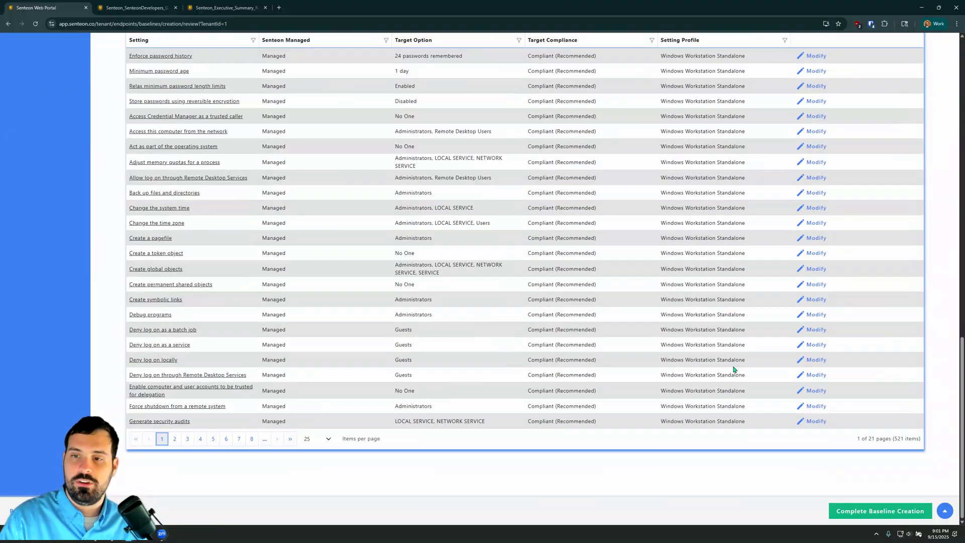
scroll(732, 364, "up", 10)
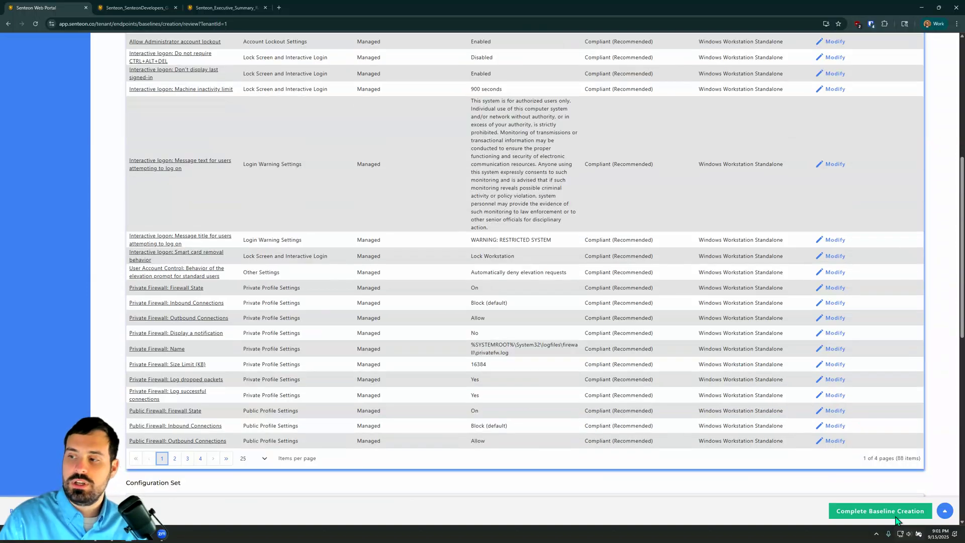
left_click(895, 512)
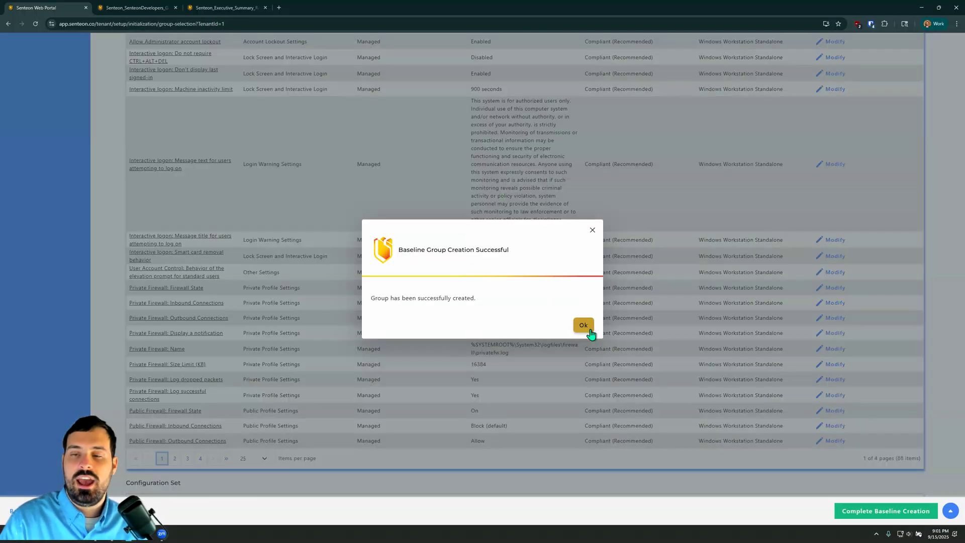
left_click(589, 331)
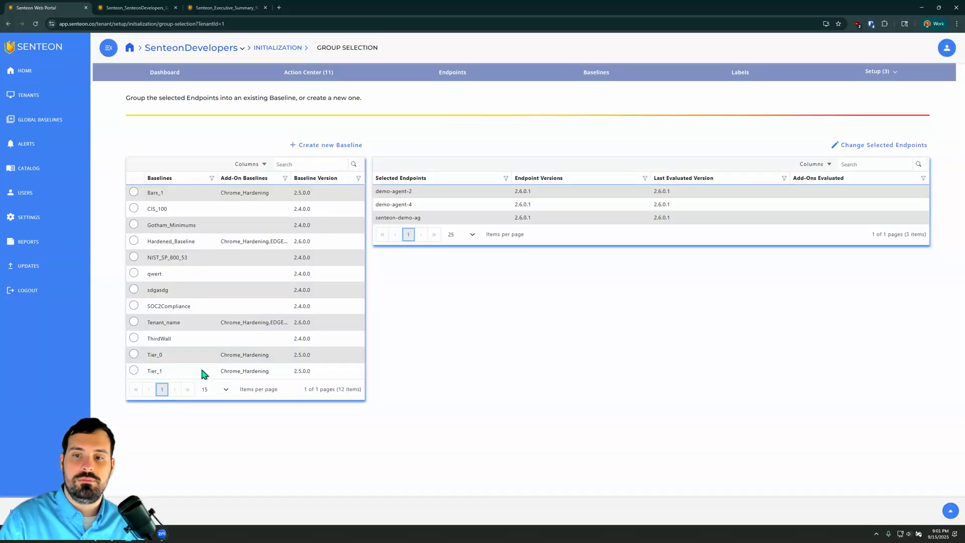
Step: Assign the three selected endpoints to the Tenant_name baseline and initialize them
left_click(134, 322)
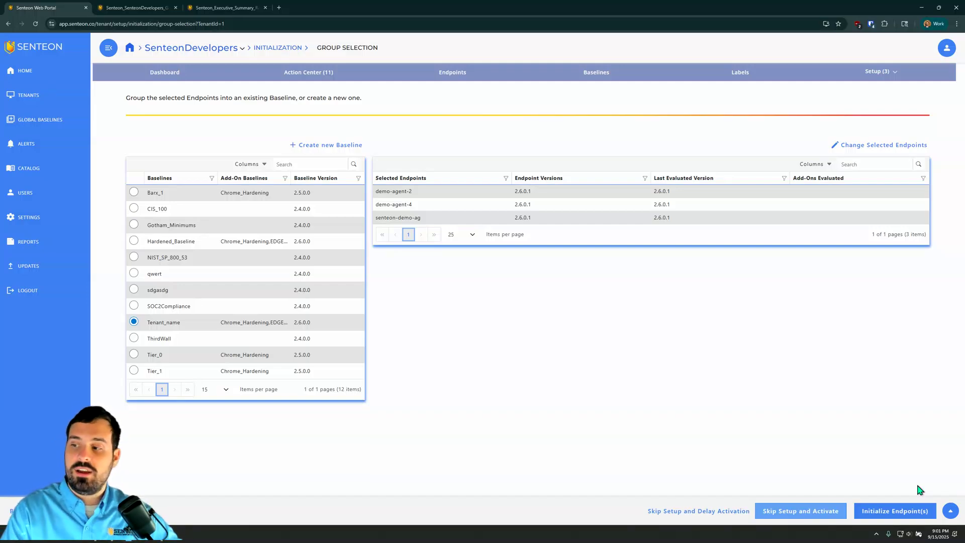
left_click(903, 517)
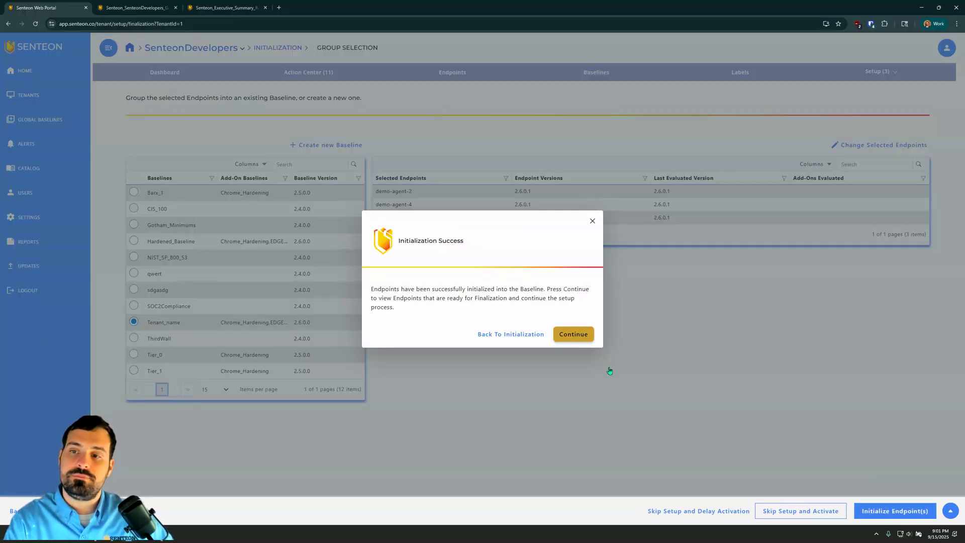